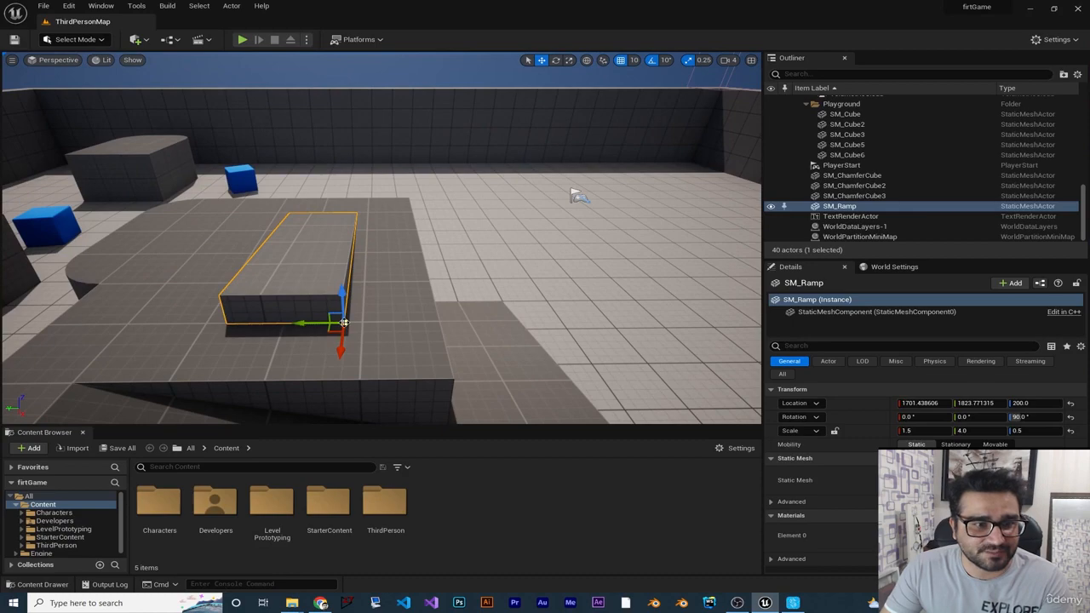
# Step: Move the selected SM_Ramp off the raised platform and down onto the open floor near the player start
pyautogui.moveTo(344, 323); pyautogui.dragTo(689, 281)
pyautogui.moveTo(689, 282); pyautogui.dragTo(718, 281, button='middle')
pyautogui.moveTo(718, 282); pyautogui.dragTo(391, 238, button='right')
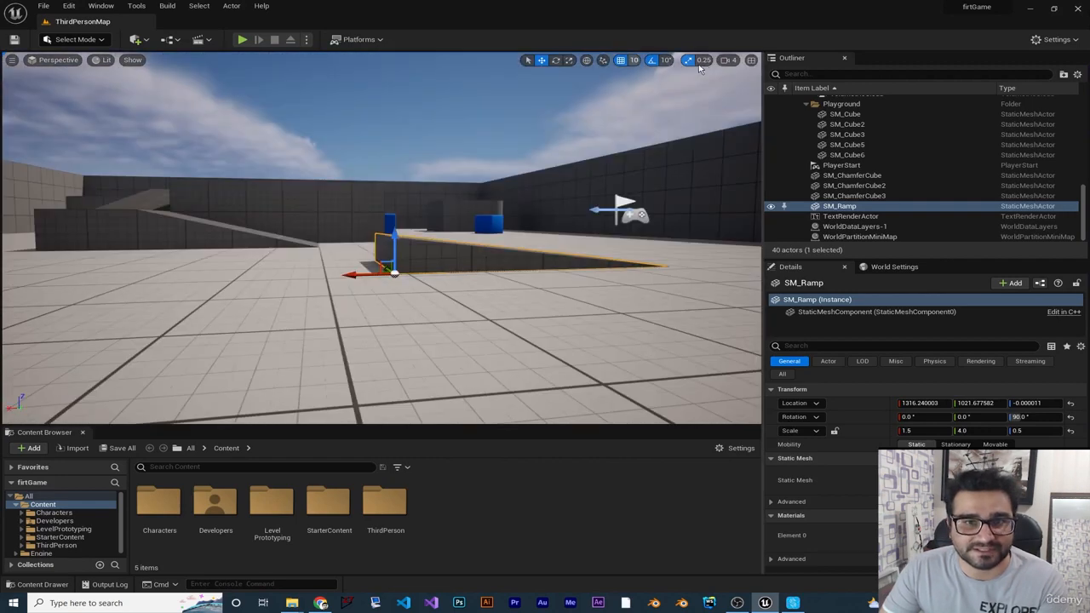
pyautogui.moveTo(545, 255); pyautogui.dragTo(379, 254, button='right')
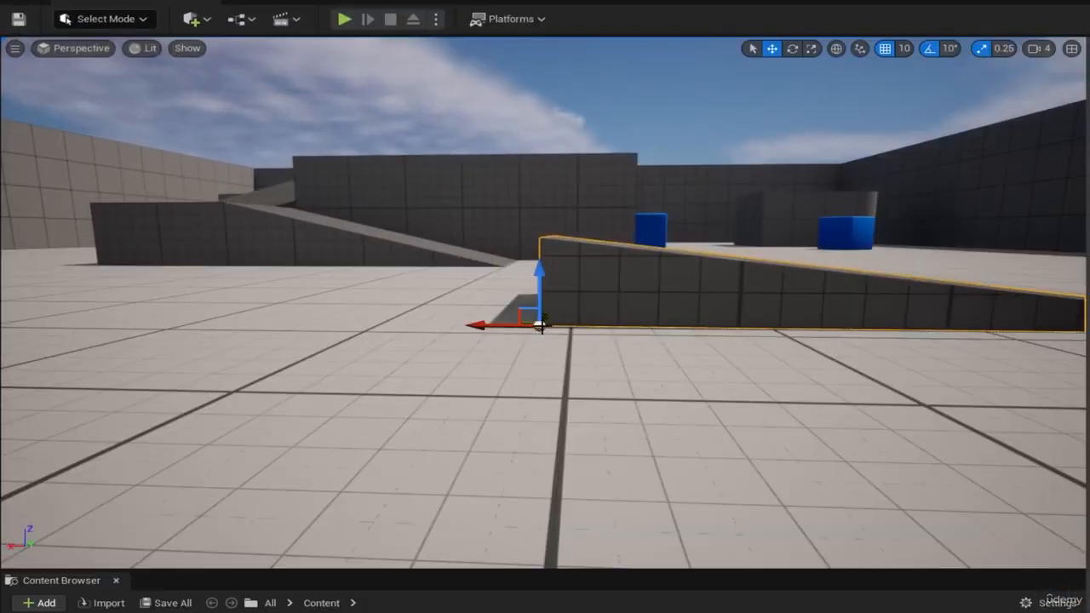
# Step: Slide the ramp along the X axis with 10-unit grid snapping, and again with grid snapping turned off
pyautogui.moveTo(493, 327)
pyautogui.mouseDown()
pyautogui.moveTo(348, 331)
pyautogui.moveTo(501, 344)
pyautogui.mouseUp()
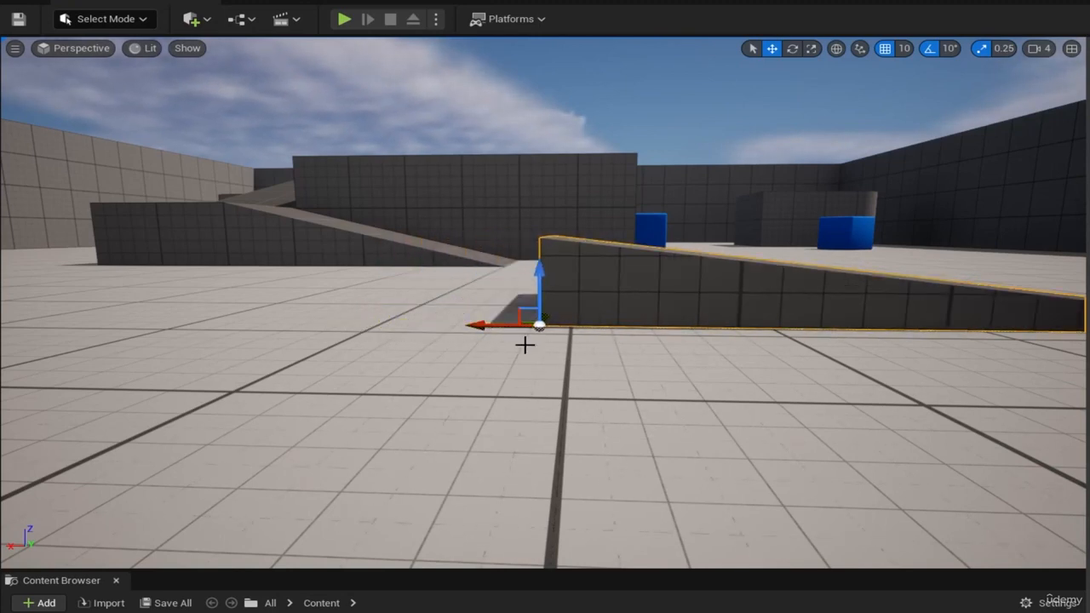
pyautogui.press('w')
pyautogui.moveTo(525, 345); pyautogui.dragTo(551, 351, button='right')
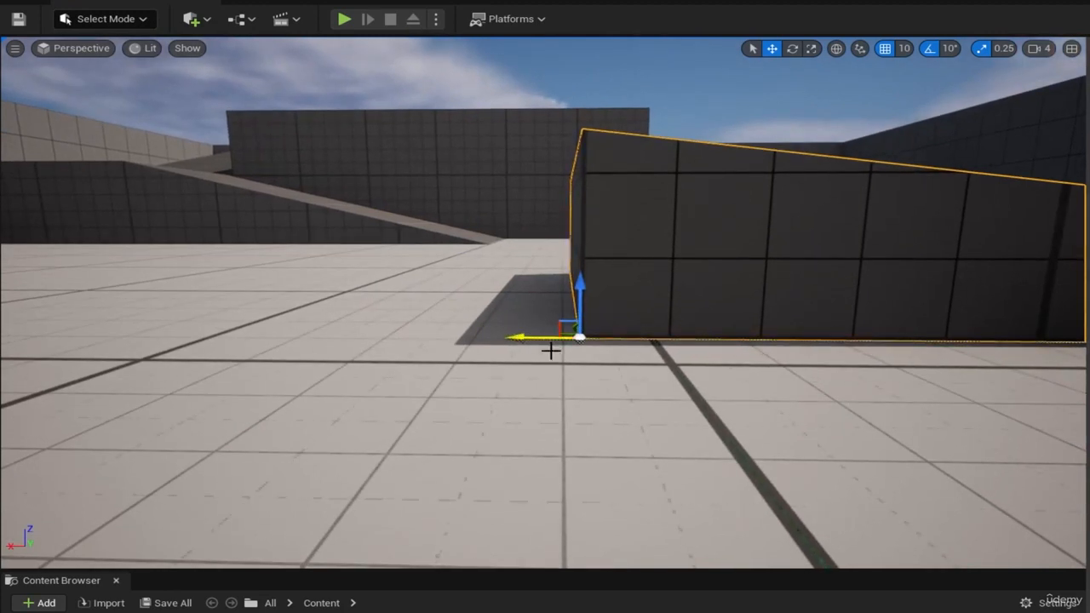
pyautogui.moveTo(535, 339); pyautogui.dragTo(520, 342)
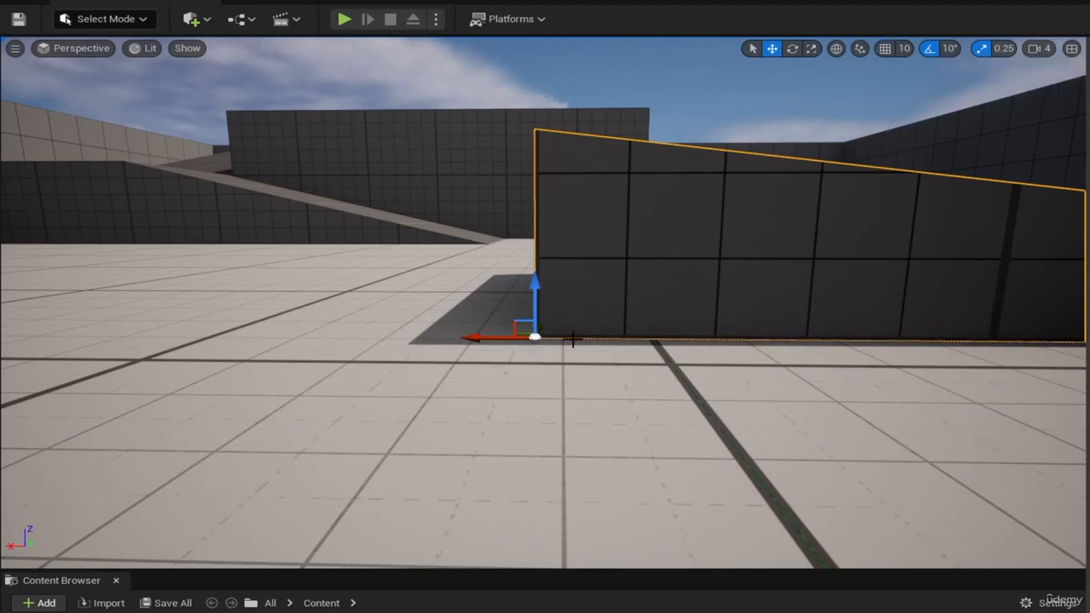
pyautogui.moveTo(487, 338); pyautogui.dragTo(462, 344)
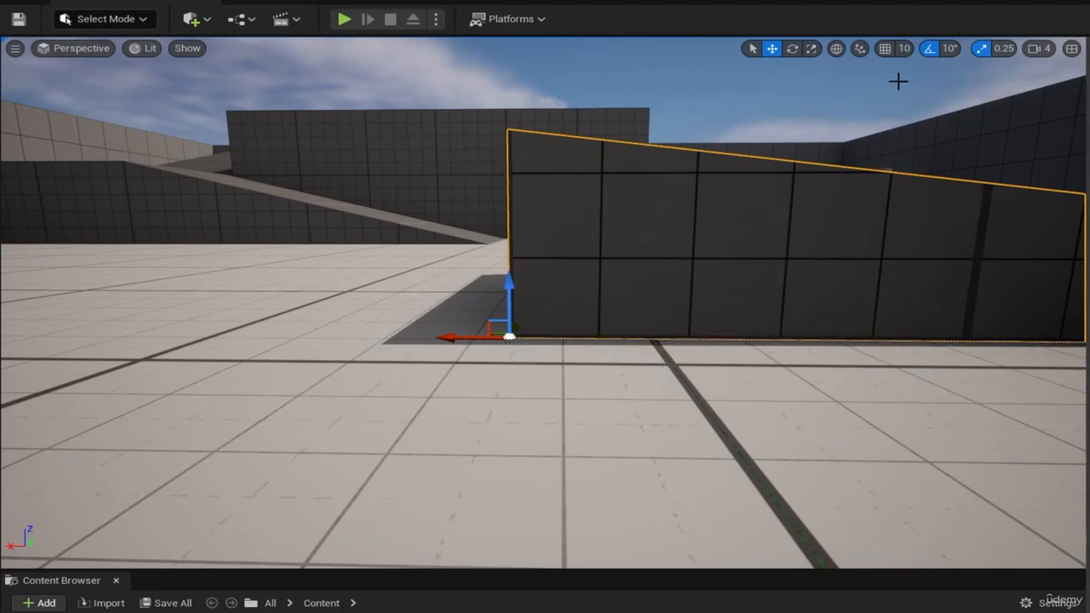
# Step: Turn grid snapping back on with a snap size of 1 and slide the ramp along the X axis
pyautogui.click(885, 48)
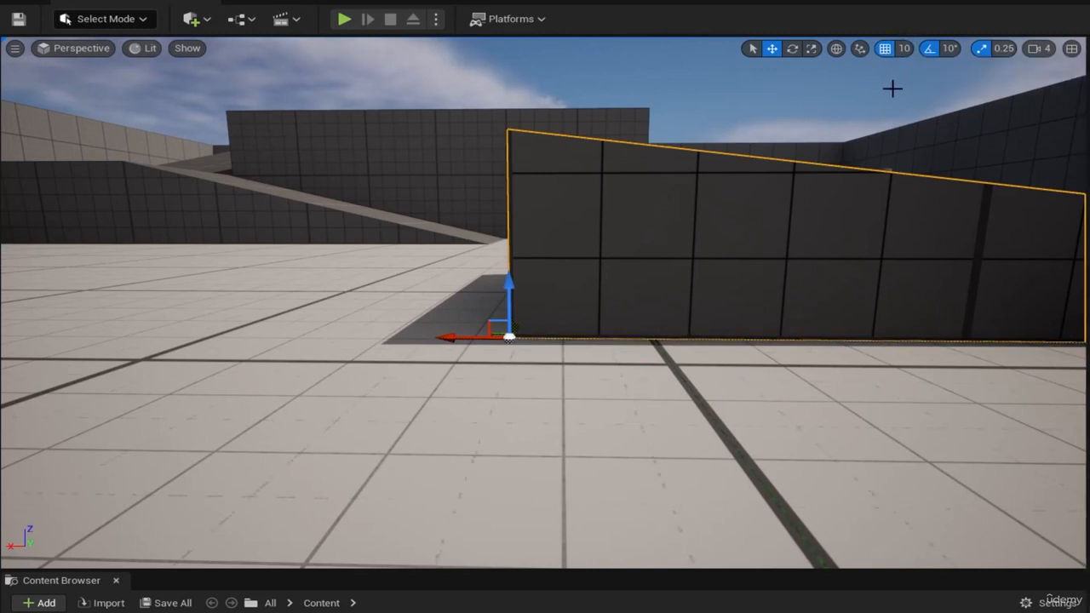
pyautogui.click(905, 49)
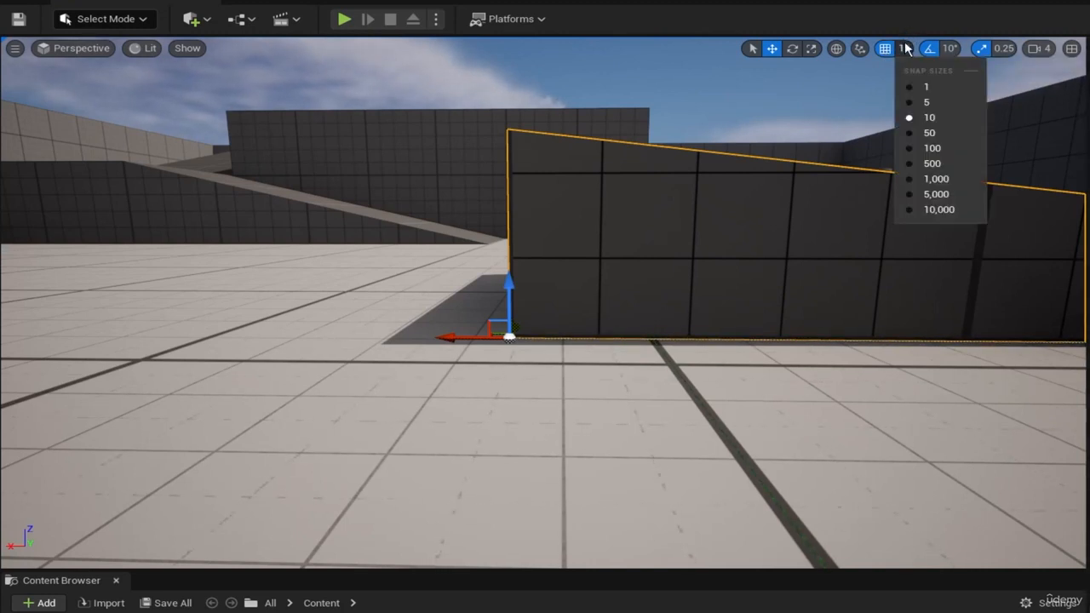
pyautogui.click(922, 86)
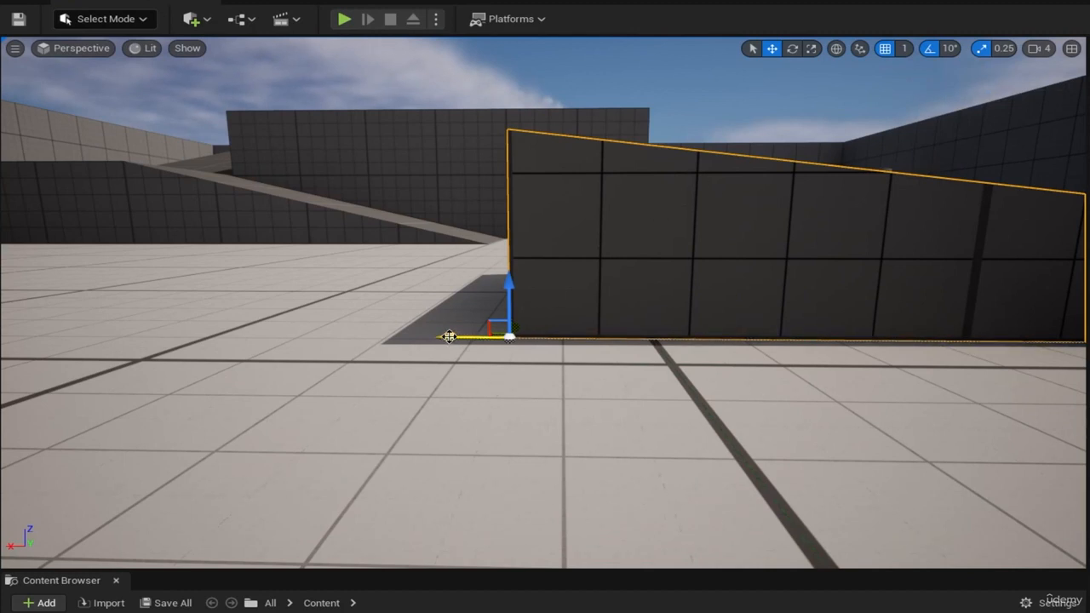
pyautogui.moveTo(448, 336); pyautogui.dragTo(511, 355)
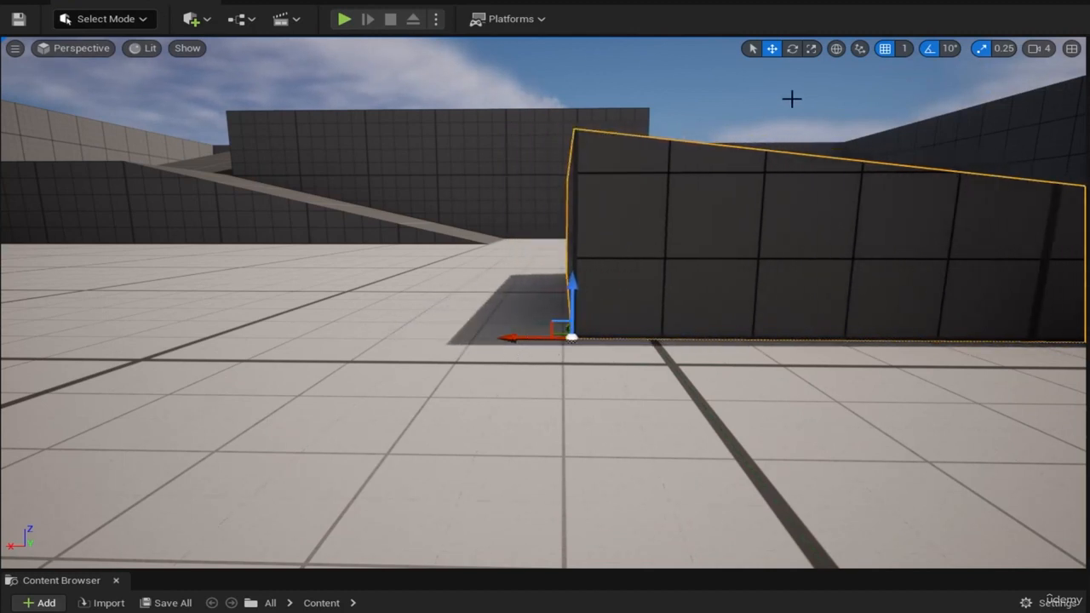
# Step: Set the grid snap size to 5 and slide the ramp back the opposite way along the X axis
pyautogui.click(905, 48)
pyautogui.click(935, 104)
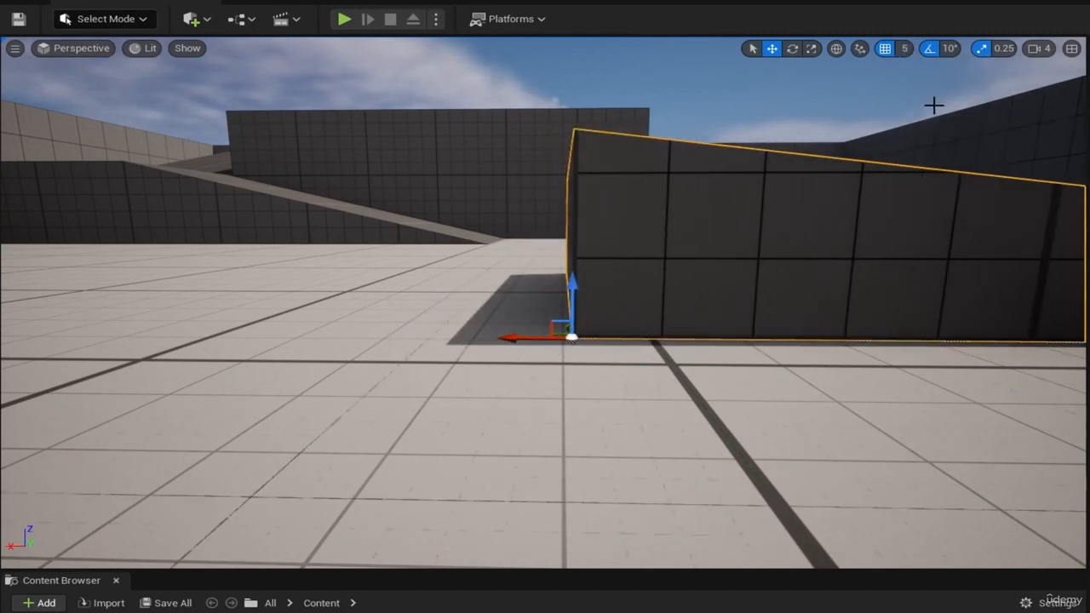
pyautogui.moveTo(512, 338); pyautogui.dragTo(409, 342)
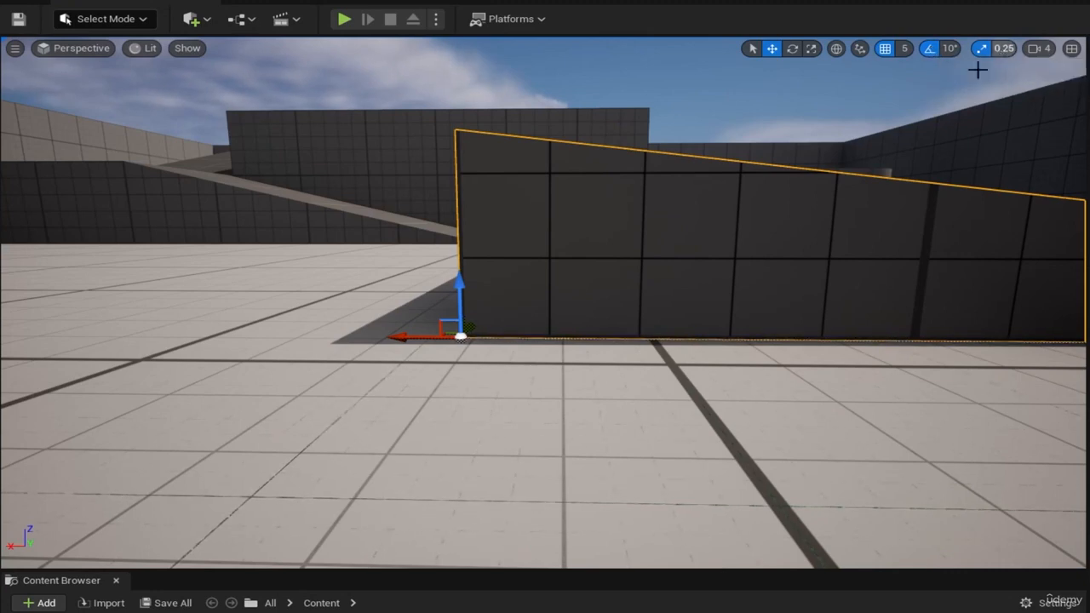
# Step: Rotate the ramp about its vertical axis with 10° snapping, and again by 5° with the rotation snap set to 5°
pyautogui.press('s')
pyautogui.moveTo(587, 262)
pyautogui.mouseDown(button='right')
pyautogui.moveTo(665, 262)
pyautogui.moveTo(562, 262)
pyautogui.moveTo(587, 261)
pyautogui.mouseUp(button='right')
pyautogui.press('w')
pyautogui.press('e')
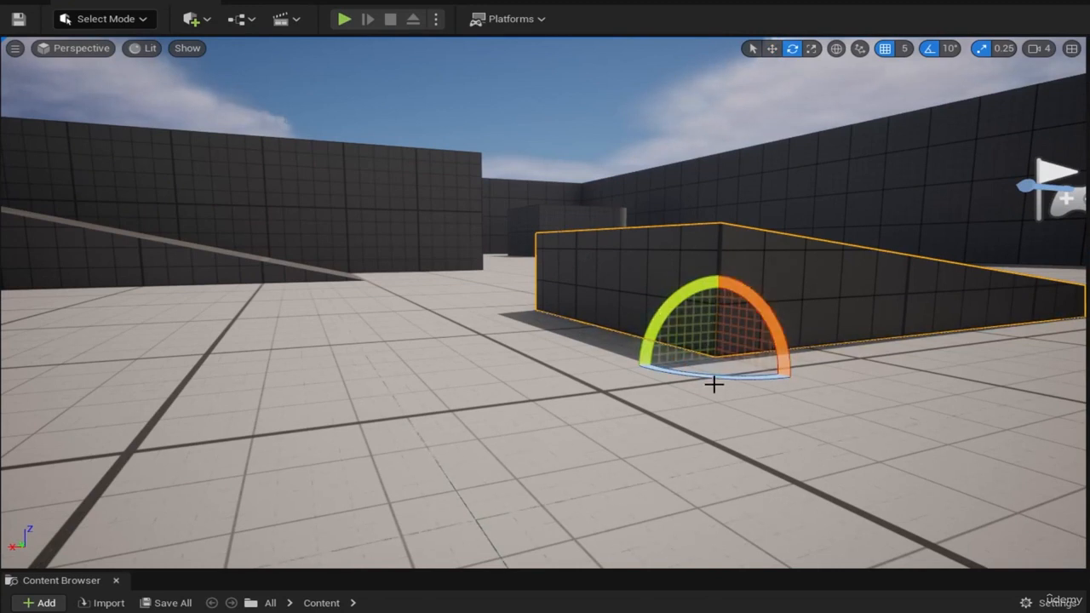
pyautogui.moveTo(711, 374)
pyautogui.mouseDown()
pyautogui.moveTo(673, 375)
pyautogui.moveTo(790, 384)
pyautogui.moveTo(707, 379)
pyautogui.mouseUp()
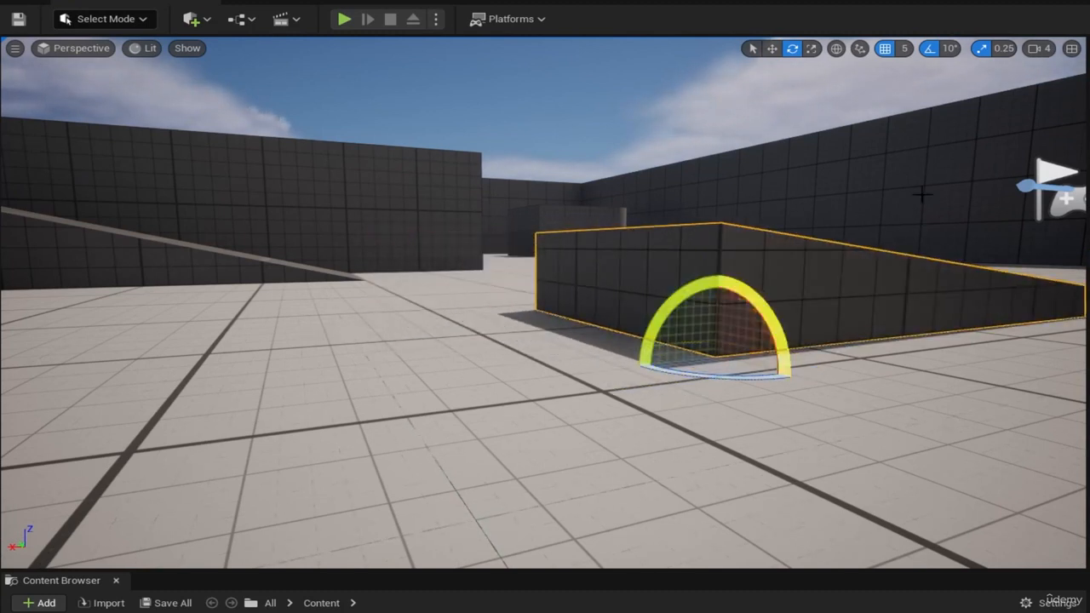
pyautogui.click(951, 49)
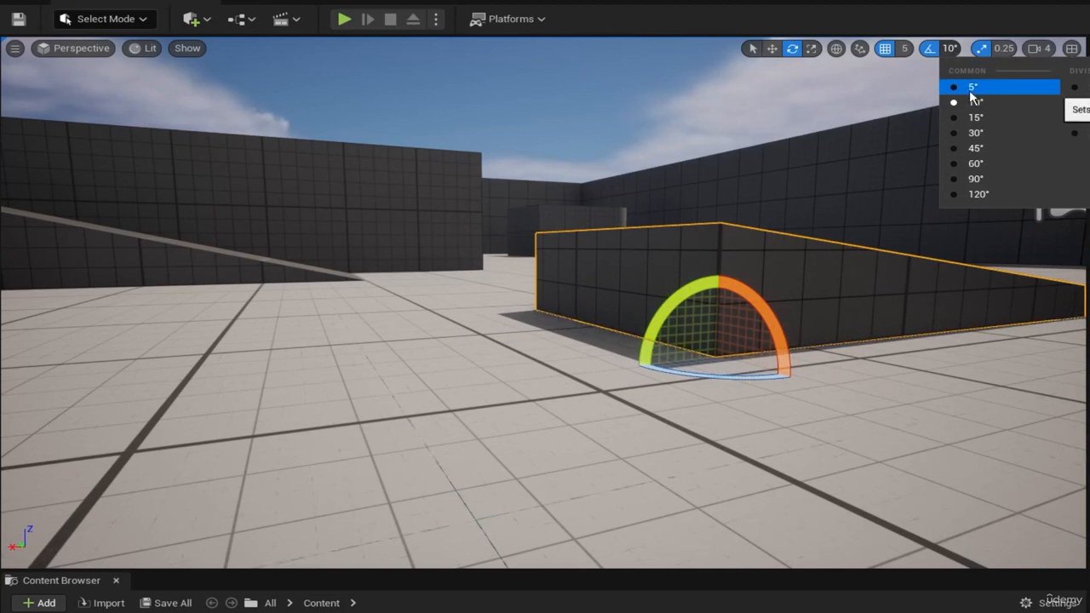
pyautogui.click(973, 88)
pyautogui.moveTo(715, 376); pyautogui.dragTo(615, 373)
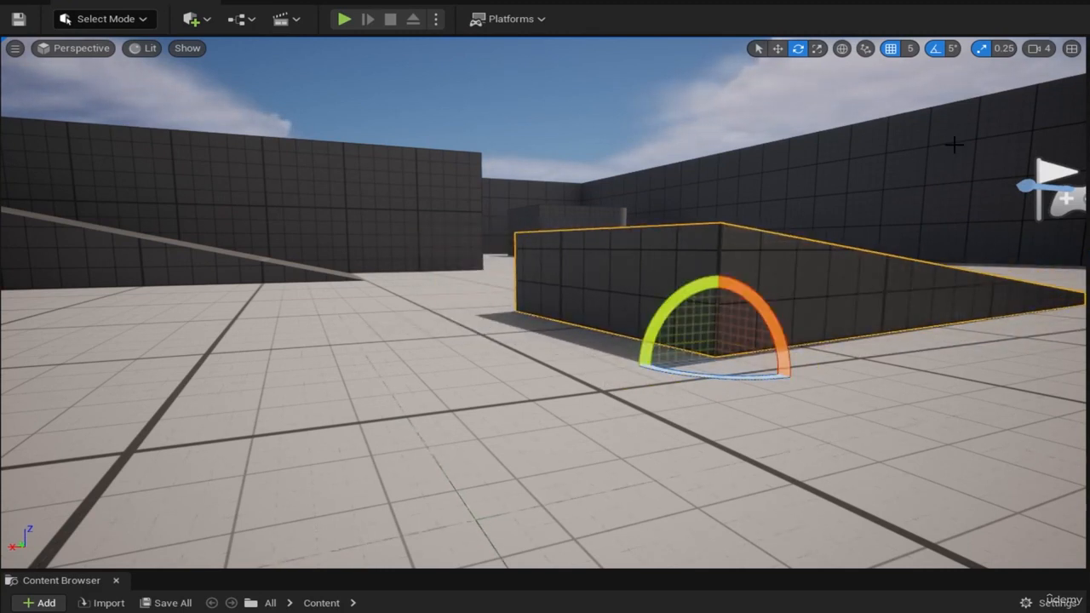
# Step: Set the rotation snap to 90° and try rotating the ramp about its vertical axis
pyautogui.click(953, 49)
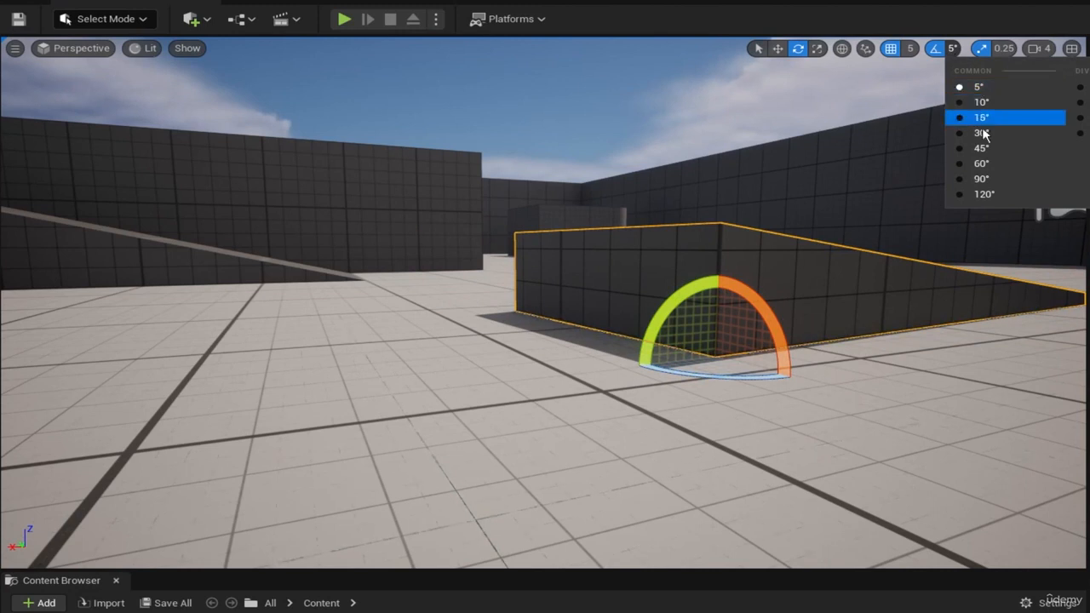
pyautogui.click(986, 180)
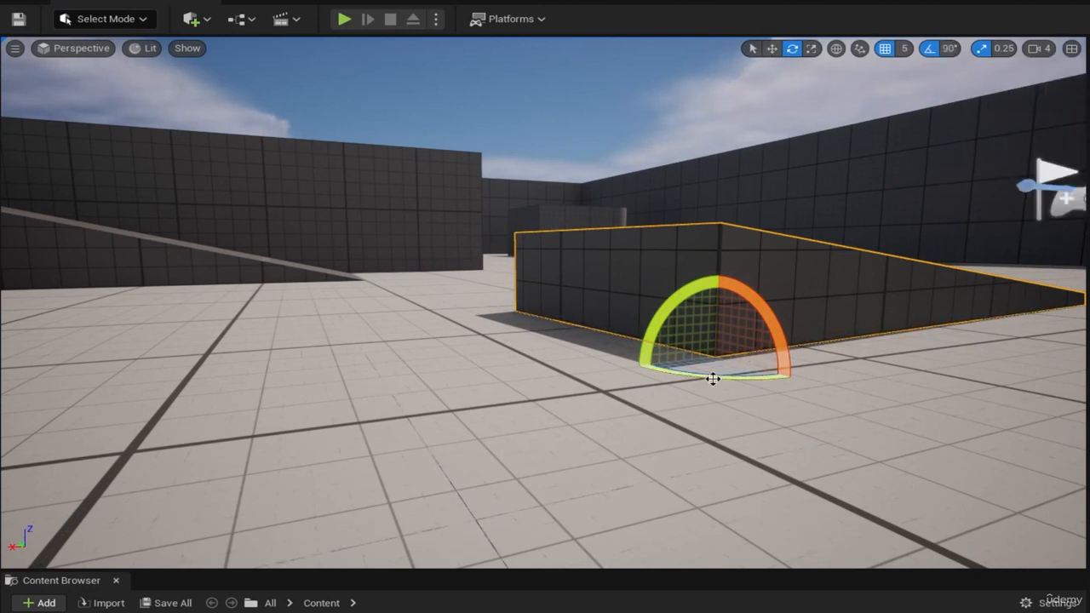
pyautogui.moveTo(713, 378); pyautogui.dragTo(820, 385)
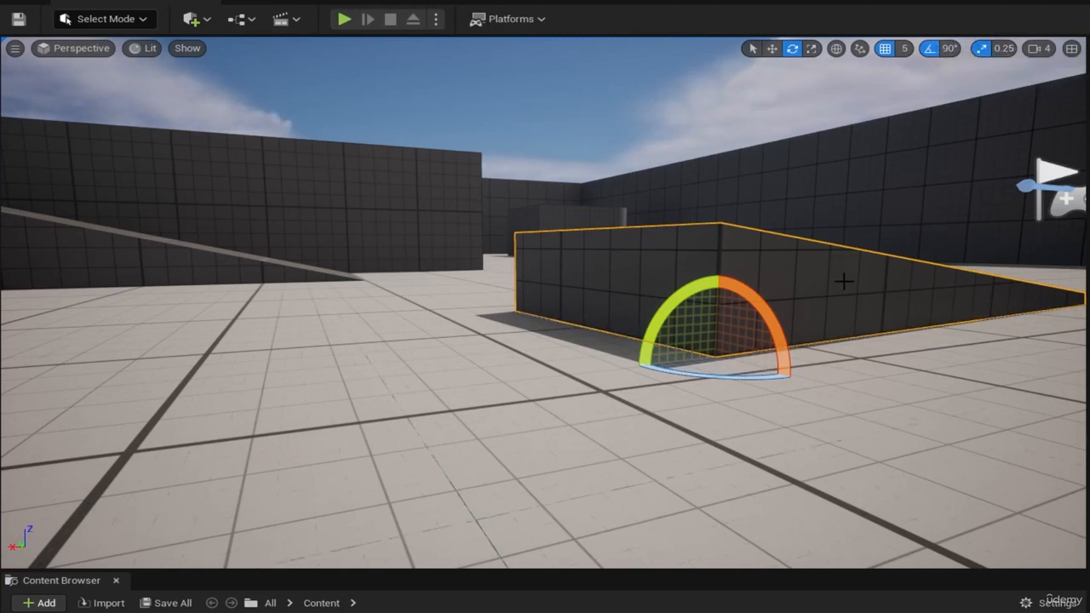
# Step: Scale the ramp taller along Z with 0.25 scale snapping, and further with the scale snap set to 1
pyautogui.press('r')
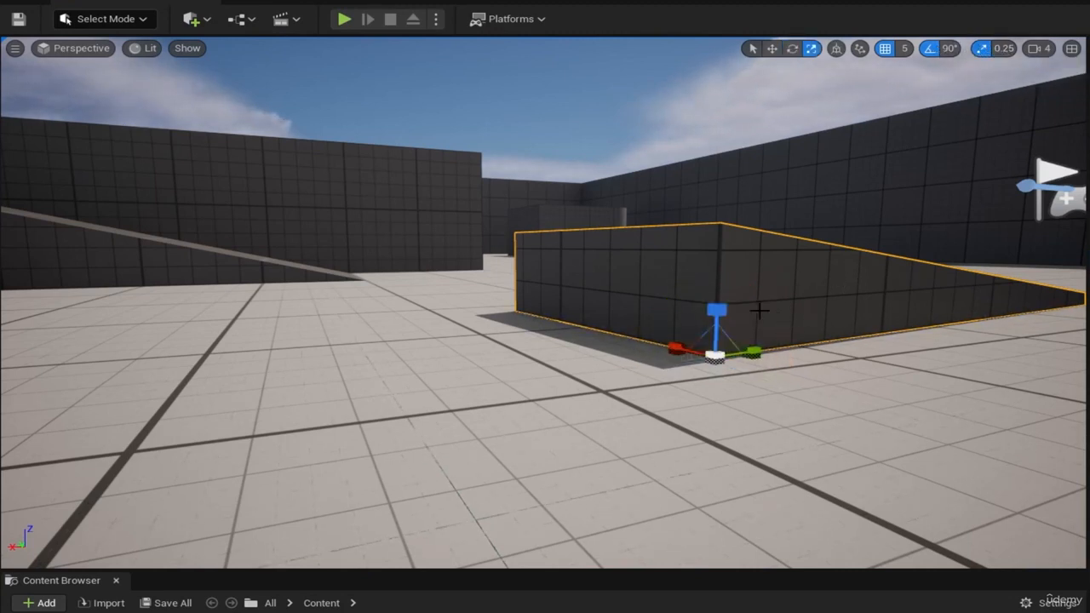
pyautogui.moveTo(714, 311)
pyautogui.mouseDown()
pyautogui.moveTo(714, 251)
pyautogui.moveTo(717, 311)
pyautogui.mouseUp()
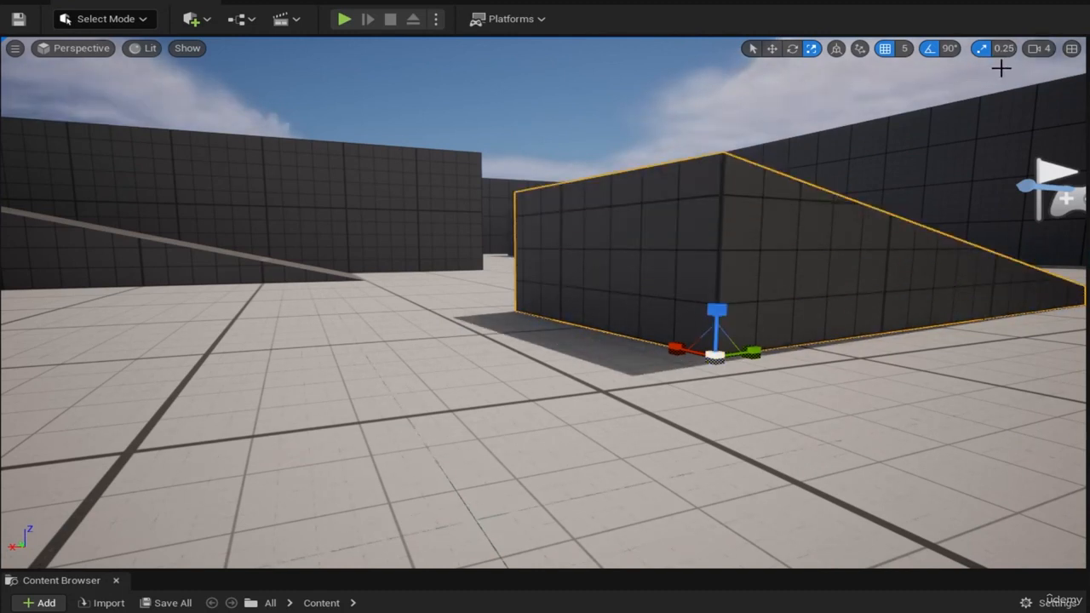
pyautogui.click(1005, 48)
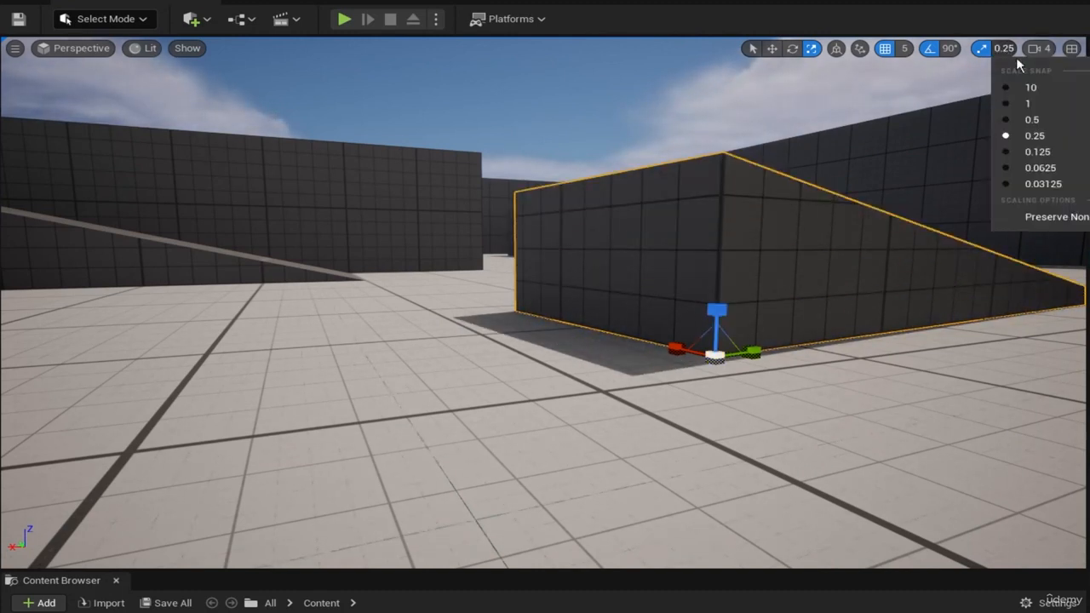
pyautogui.click(1062, 107)
pyautogui.moveTo(717, 310); pyautogui.dragTo(717, 281)
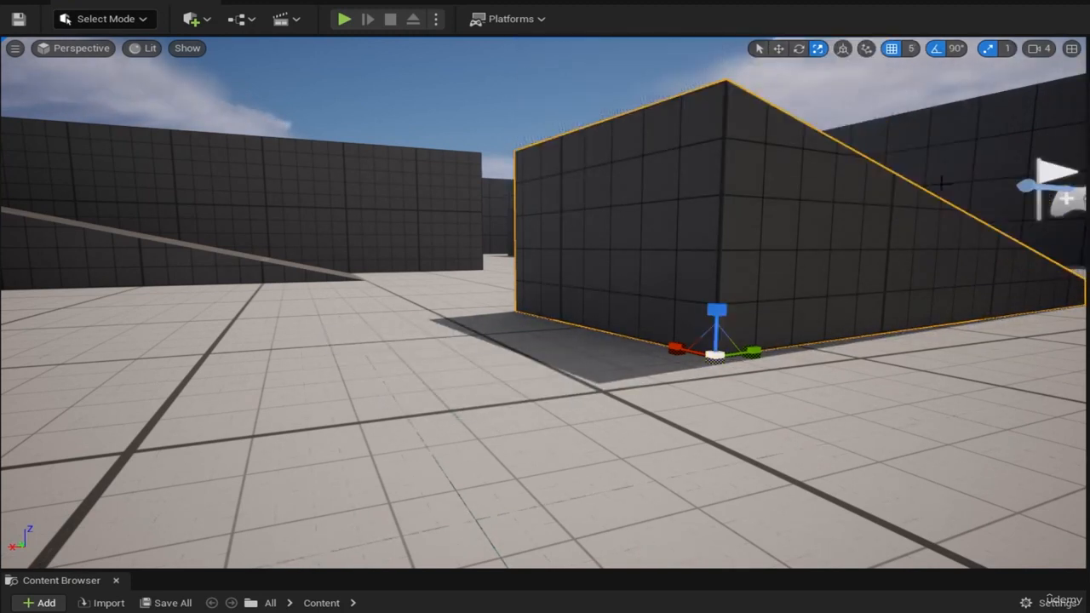
# Step: Set the scale snap to 0.03125, try scaling the ramp along Z, and bring its Z scale to about 0.75 with scale snapping off
pyautogui.click(1008, 51)
pyautogui.click(1049, 185)
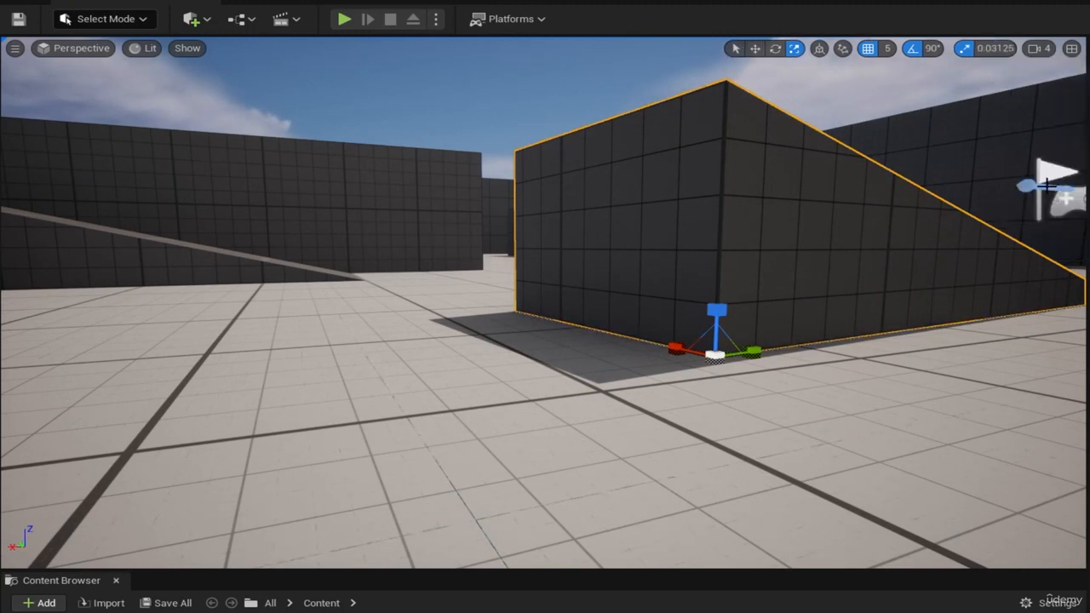
pyautogui.moveTo(717, 311); pyautogui.dragTo(717, 281)
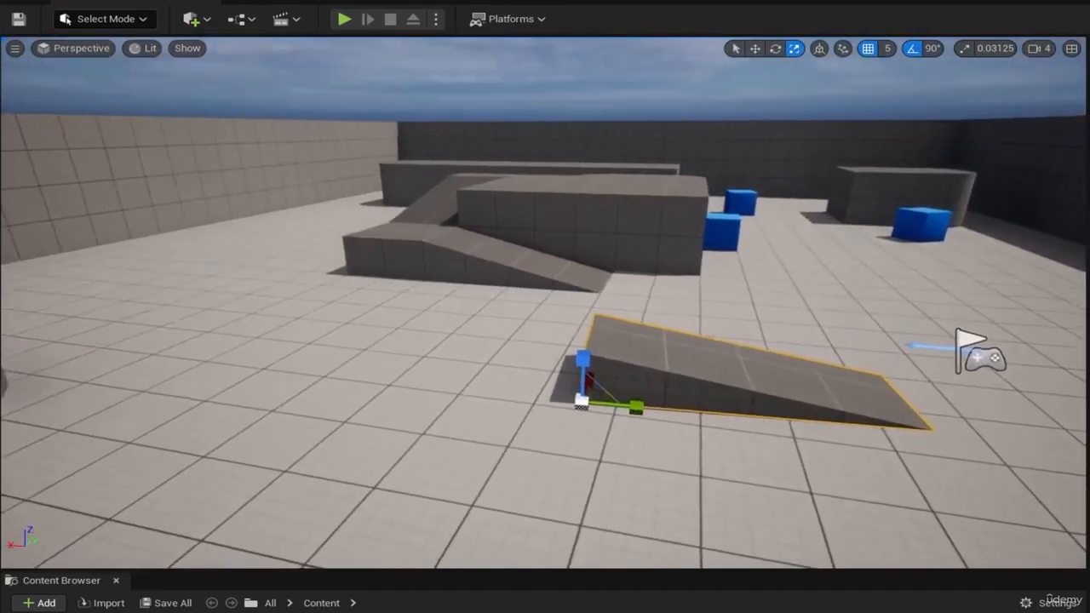
# Step: Set the viewport camera speed to 1 and fly slowly around the rounded block
pyautogui.moveTo(545, 307); pyautogui.dragTo(840, 183, button='right')
pyautogui.press('w')
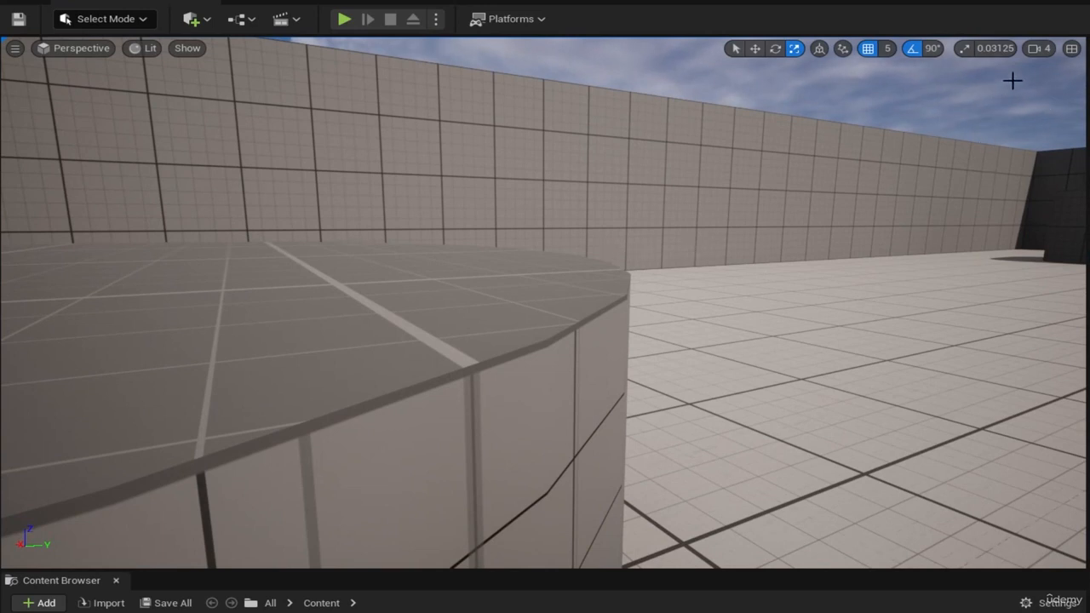
pyautogui.click(1041, 48)
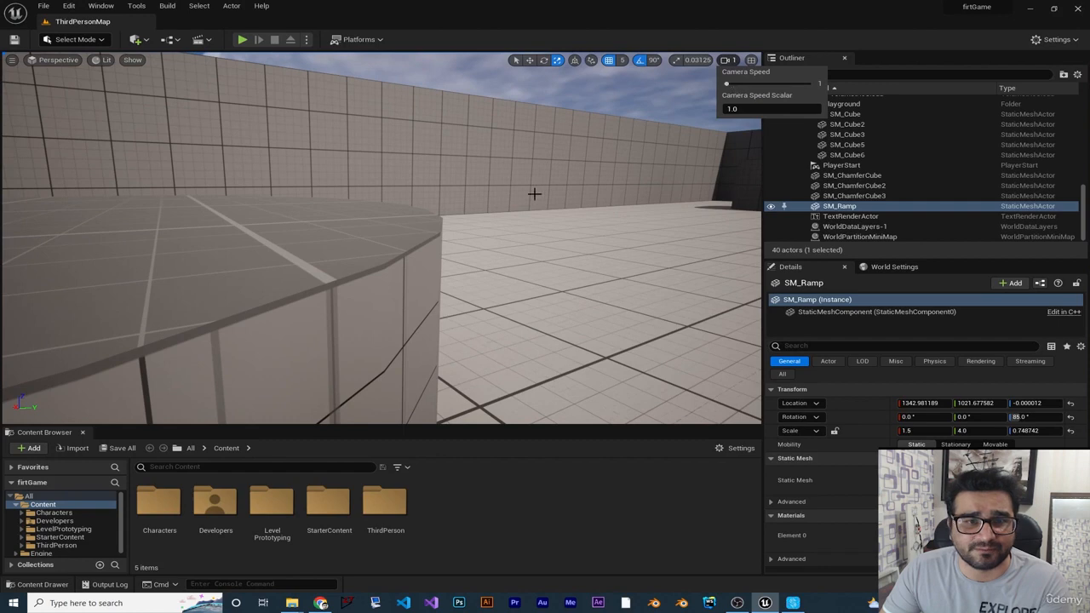
pyautogui.moveTo(535, 195); pyautogui.dragTo(570, 187, button='right')
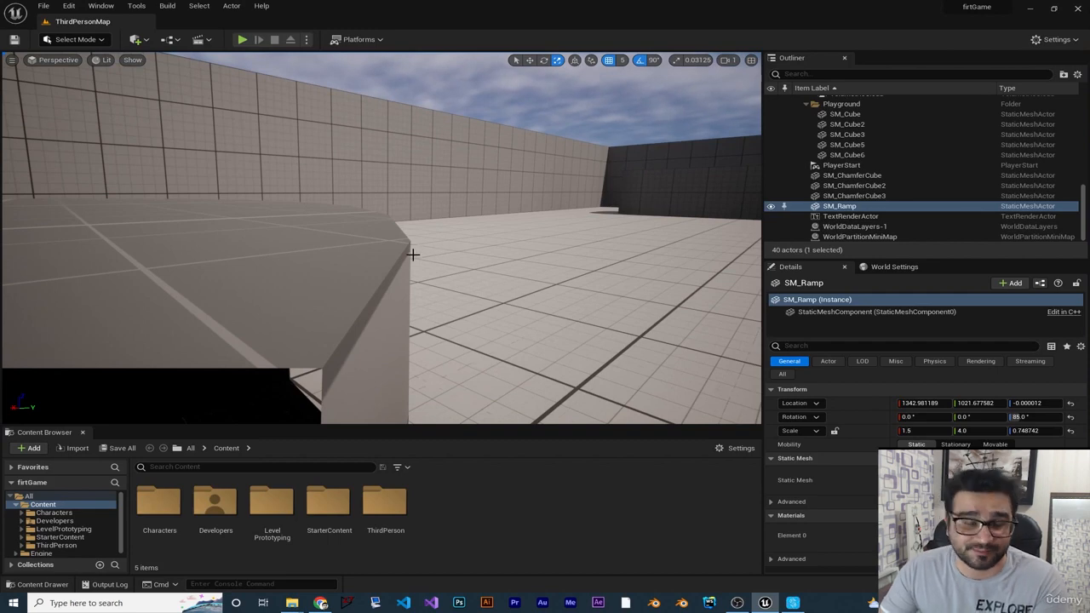
pyautogui.moveTo(416, 252); pyautogui.dragTo(417, 252, button='right')
# Step: Raise the camera speed to 8 and fly quickly out of and back into the walled level
pyautogui.click(729, 59)
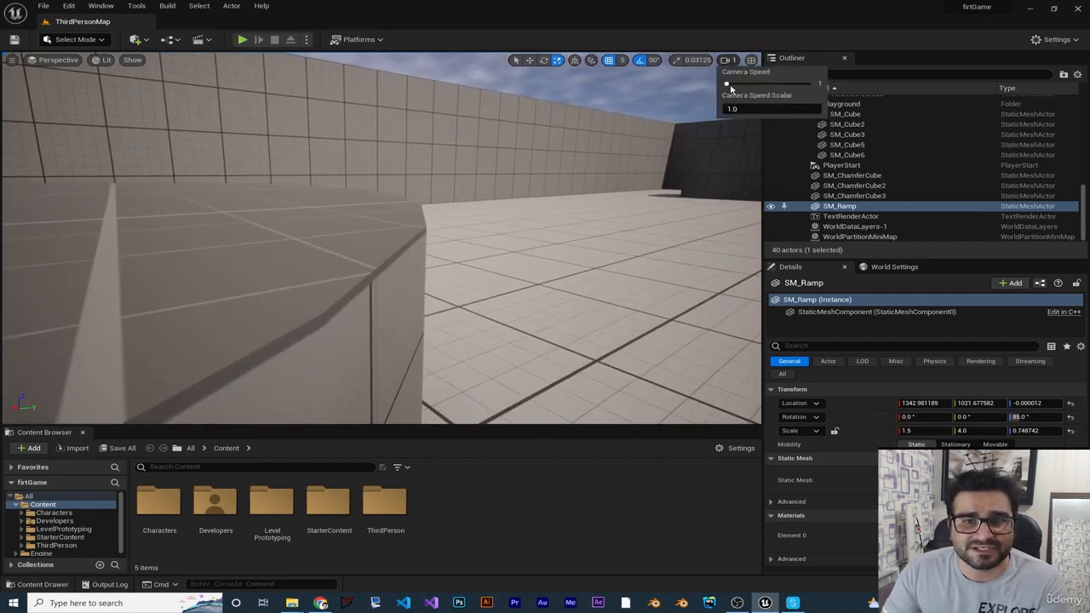
pyautogui.moveTo(665, 178)
pyautogui.mouseDown(button='right')
pyautogui.moveTo(630, 158)
pyautogui.moveTo(671, 194)
pyautogui.mouseUp(button='right')
pyautogui.press('s')
pyautogui.press('w')
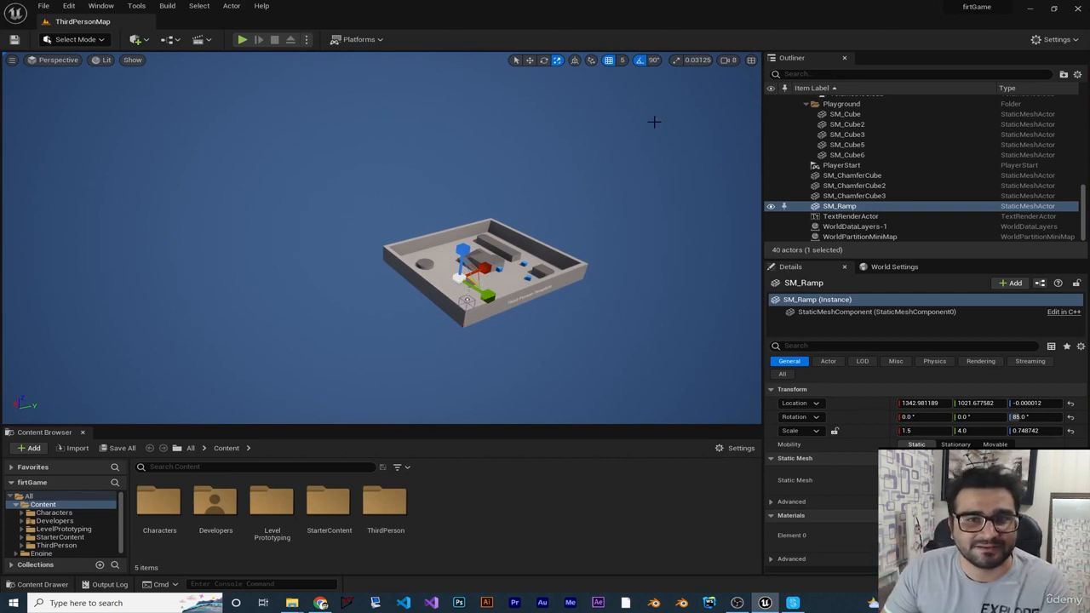
pyautogui.scroll(5, 563, 223)
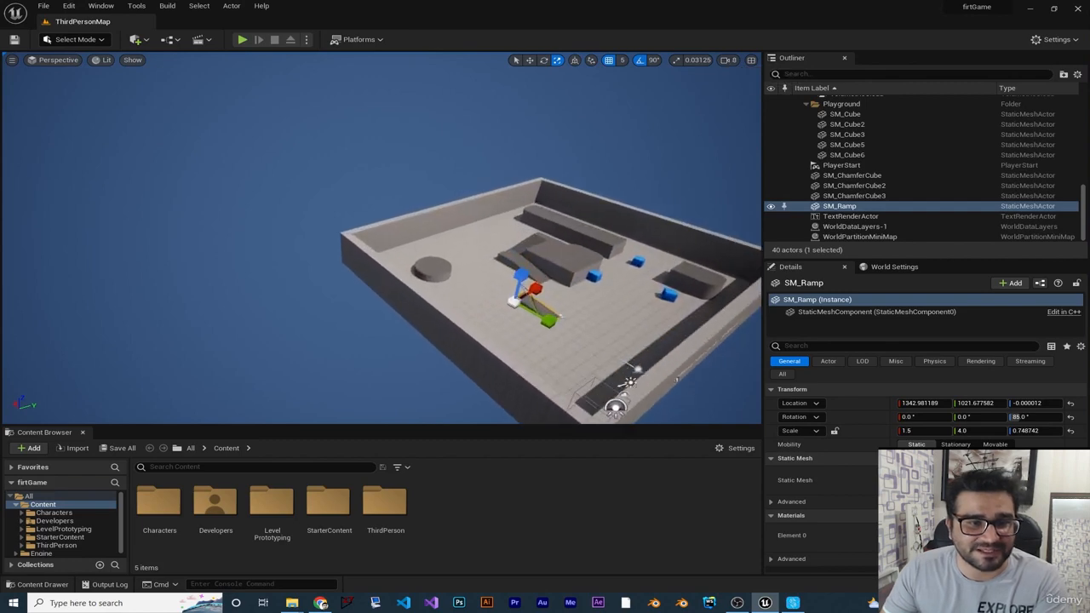
pyautogui.scroll(-3, 510, 415)
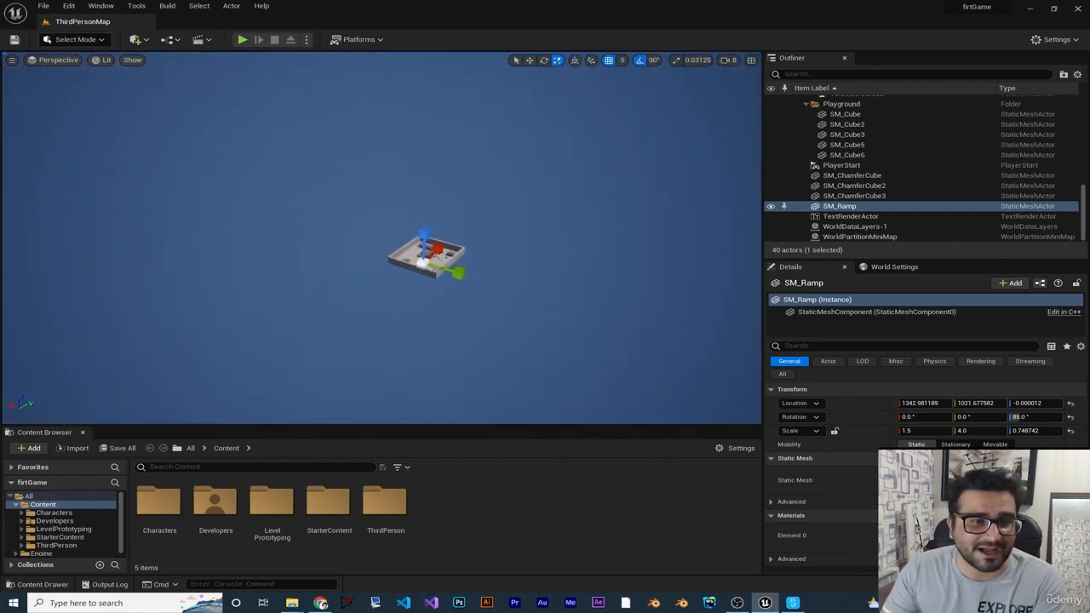
pyautogui.press('f')
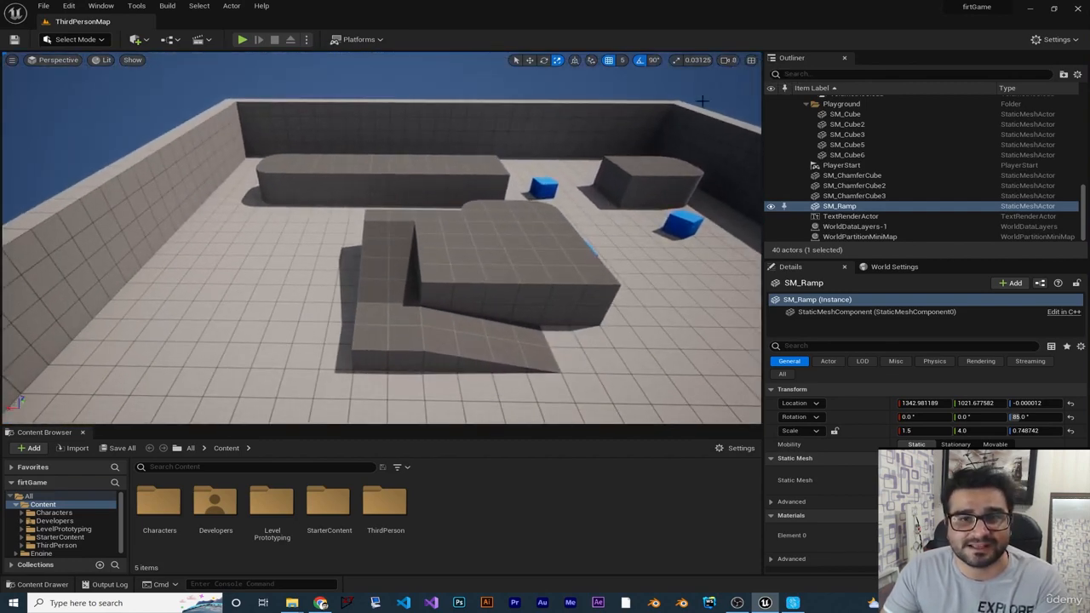
# Step: Lower the camera speed to 3 and fly through the level toward the blue cube
pyautogui.click(728, 60)
pyautogui.moveTo(773, 86); pyautogui.dragTo(744, 86)
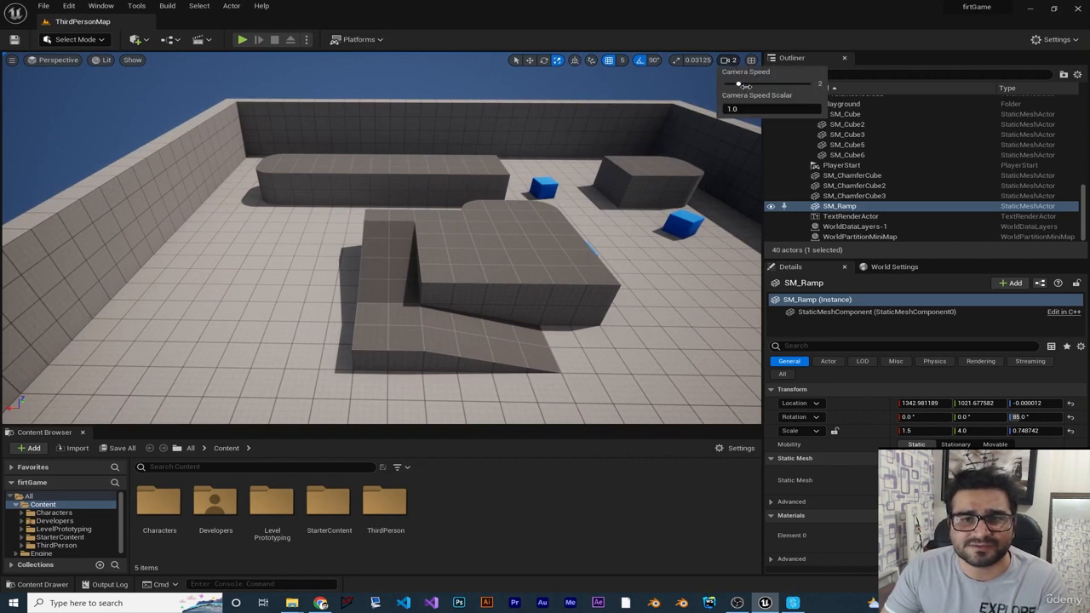
pyautogui.moveTo(511, 222); pyautogui.dragTo(481, 175, button='right')
pyautogui.press('w')
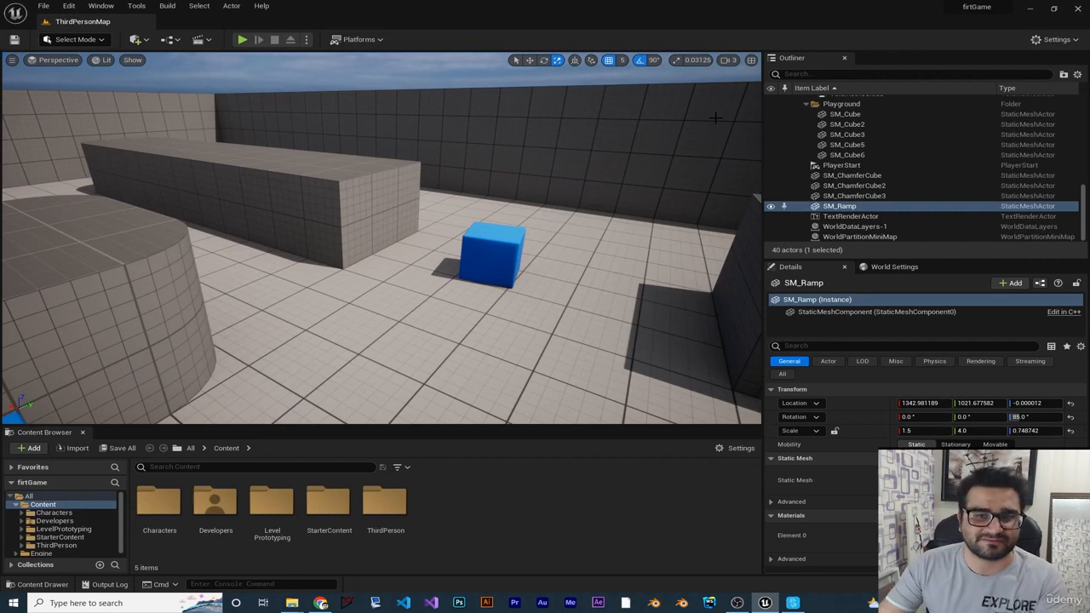
# Step: Switch the level editor to the four-viewport layout, select the large block in the Perspective view and clear the selection
pyautogui.moveTo(550, 183); pyautogui.dragTo(550, 211, button='right')
pyautogui.press('s')
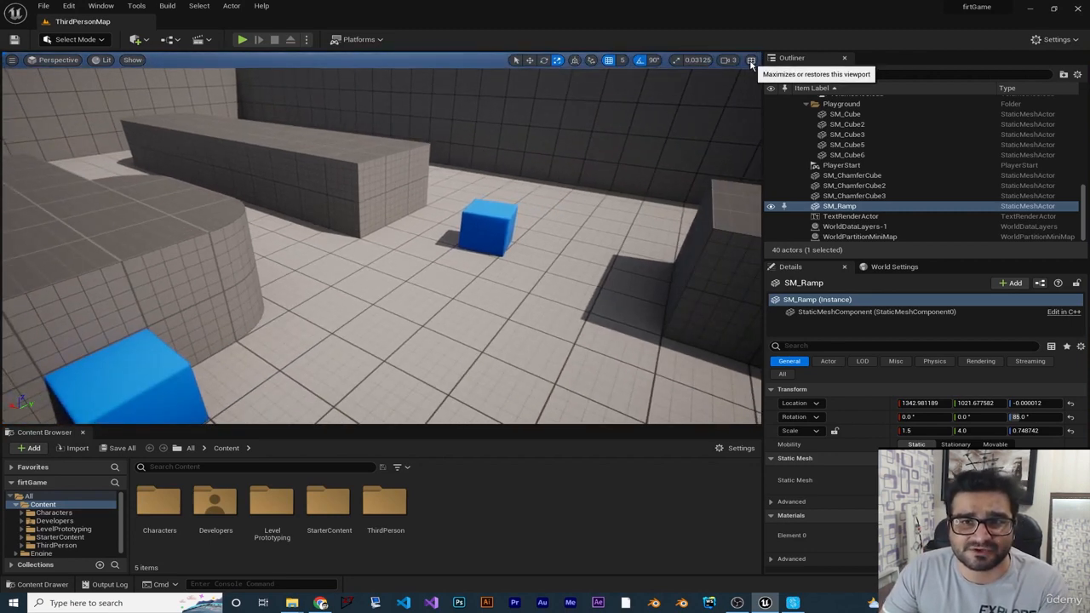
pyautogui.click(751, 61)
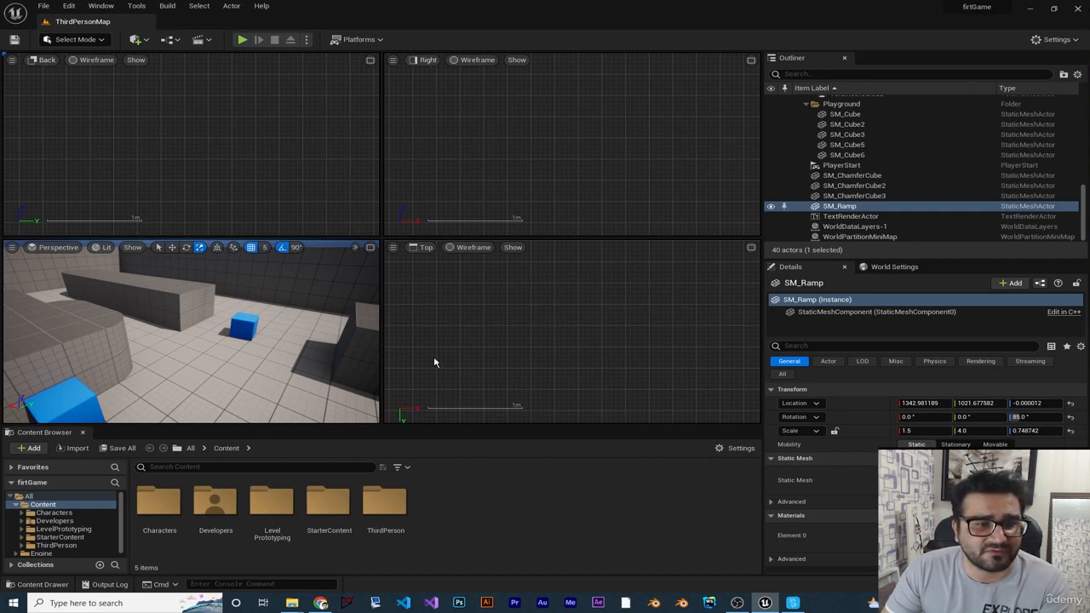
pyautogui.click(251, 330)
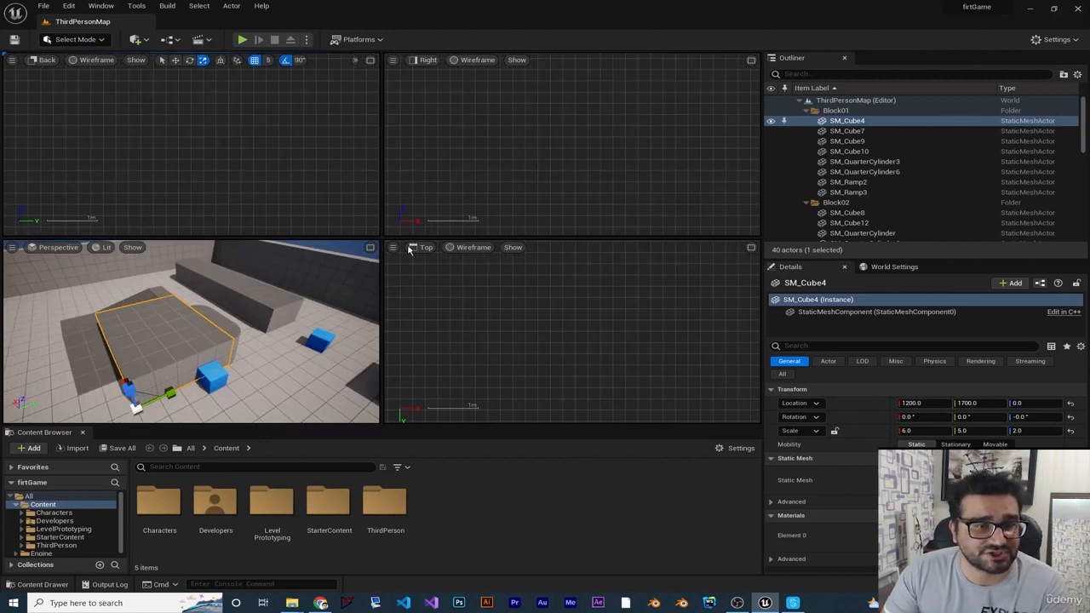
pyautogui.click(473, 365)
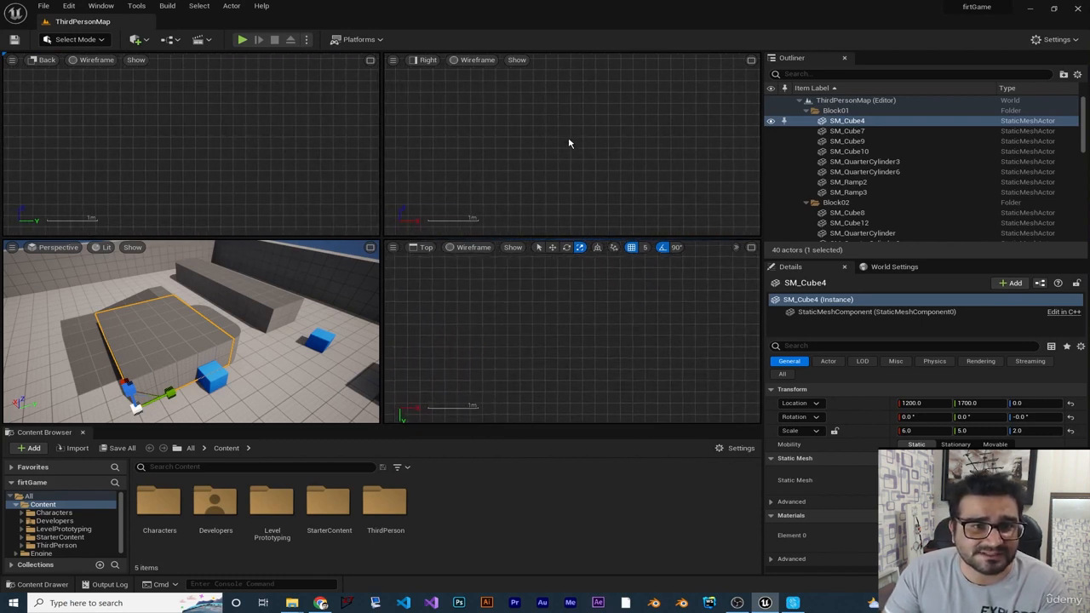
pyautogui.click(558, 350)
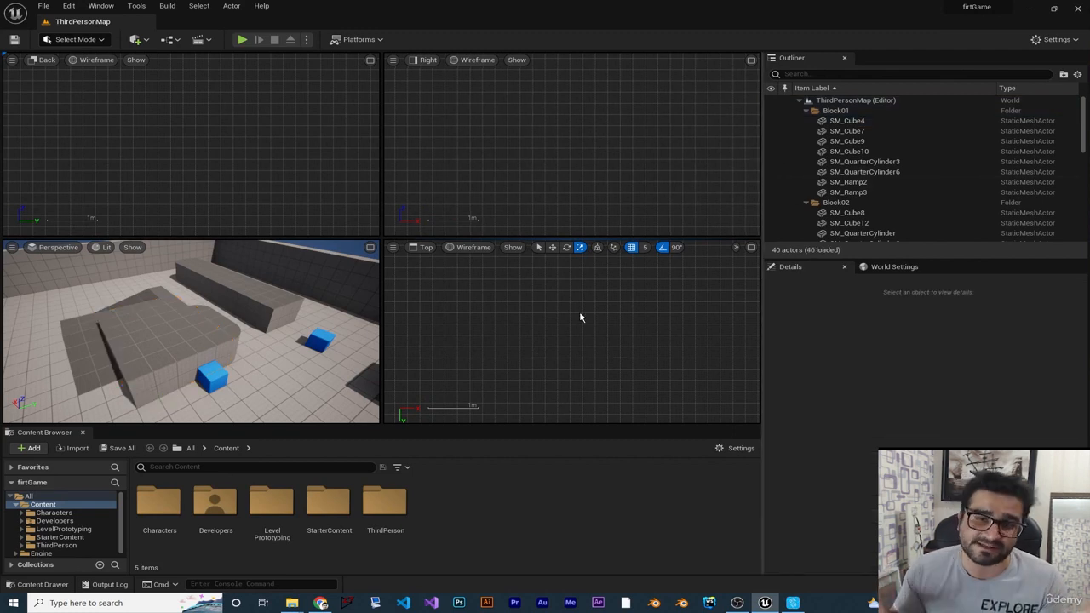
# Step: Focus all views on the blue cube beside the large block and move it along Y to 2055 in the Back view
pyautogui.click(205, 373)
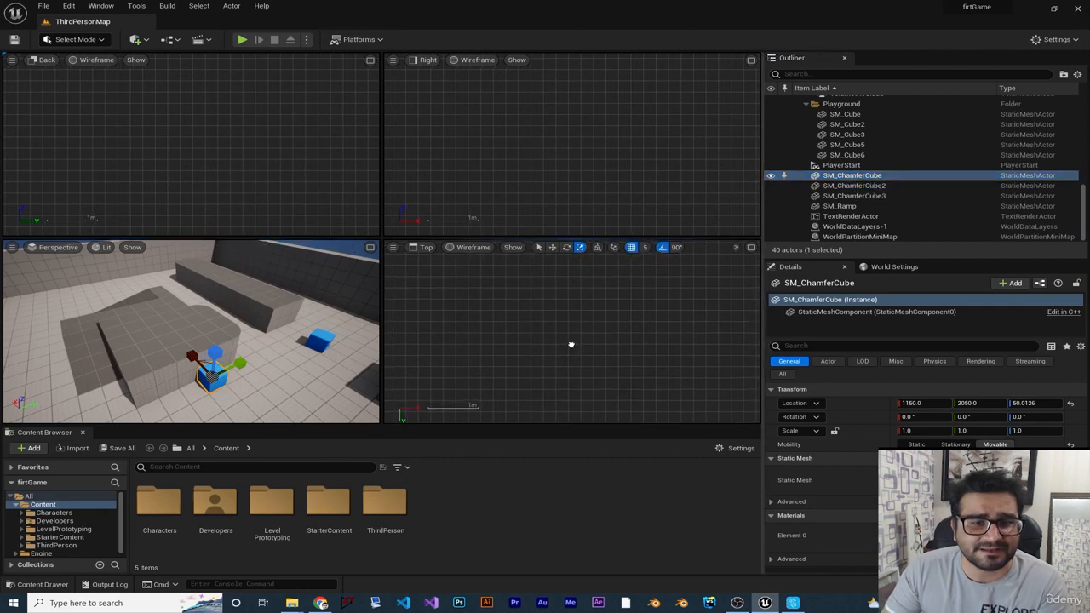
pyautogui.press('f')
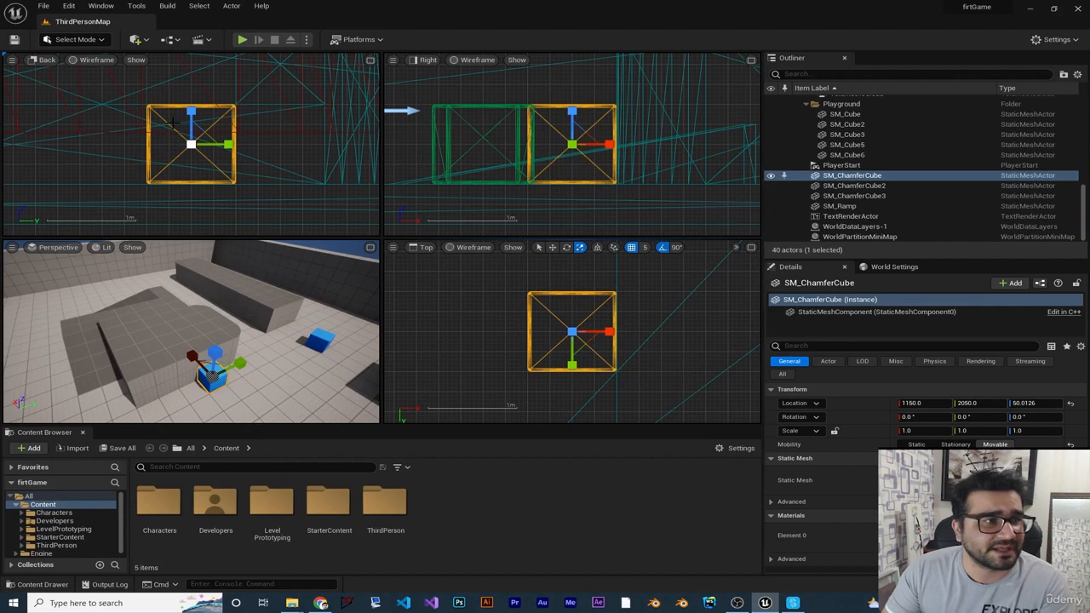
pyautogui.press('w')
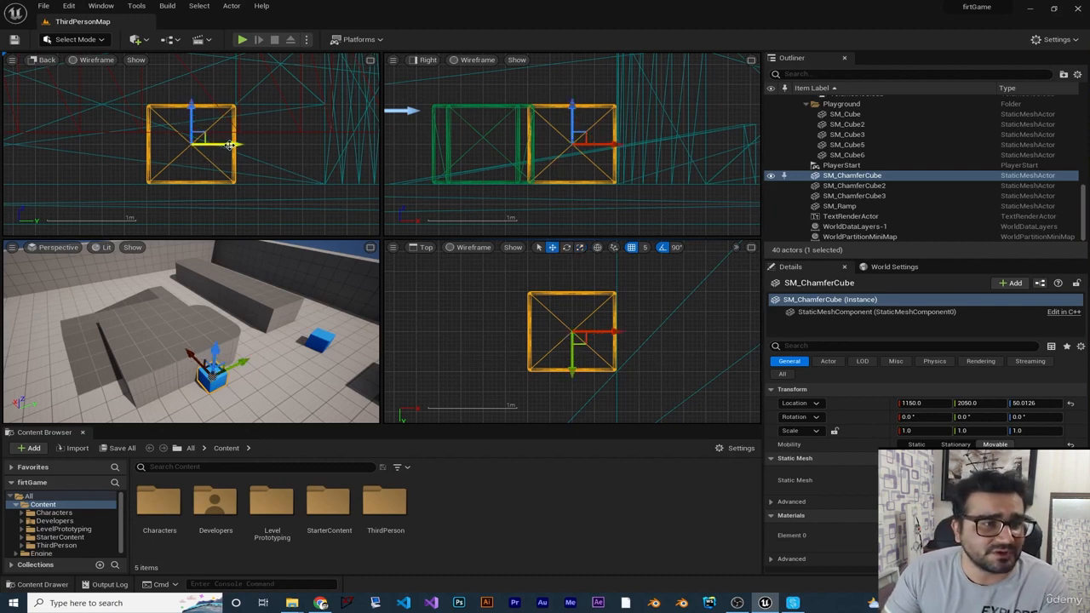
pyautogui.moveTo(223, 148)
pyautogui.mouseDown()
pyautogui.moveTo(206, 148)
pyautogui.moveTo(235, 145)
pyautogui.mouseUp()
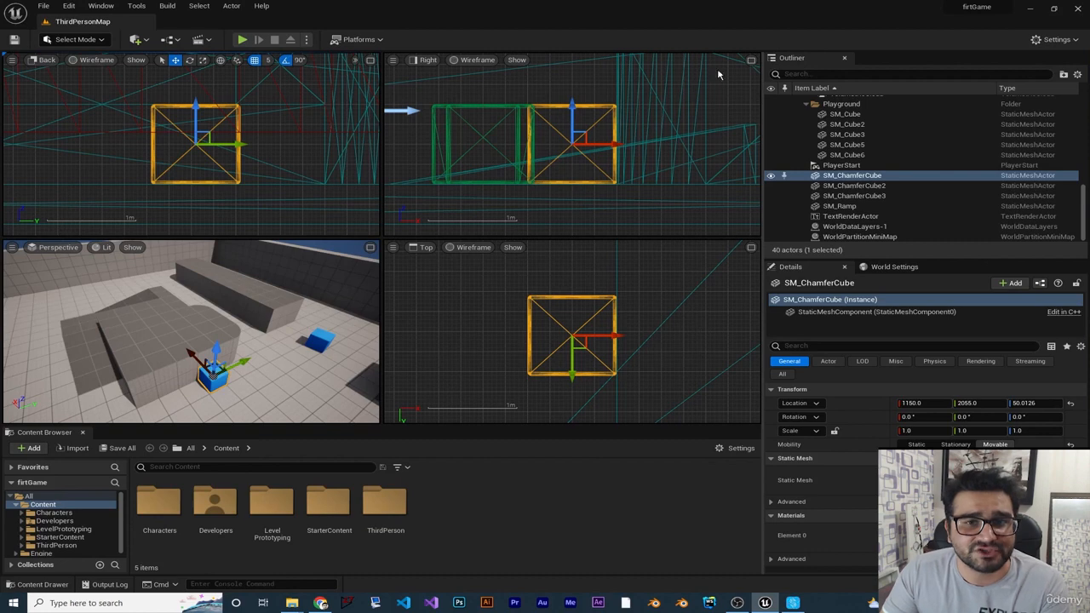
# Step: Maximize the Right view and the Perspective view in turn, restoring the four-view layout each time, and leave nothing selected
pyautogui.click(751, 61)
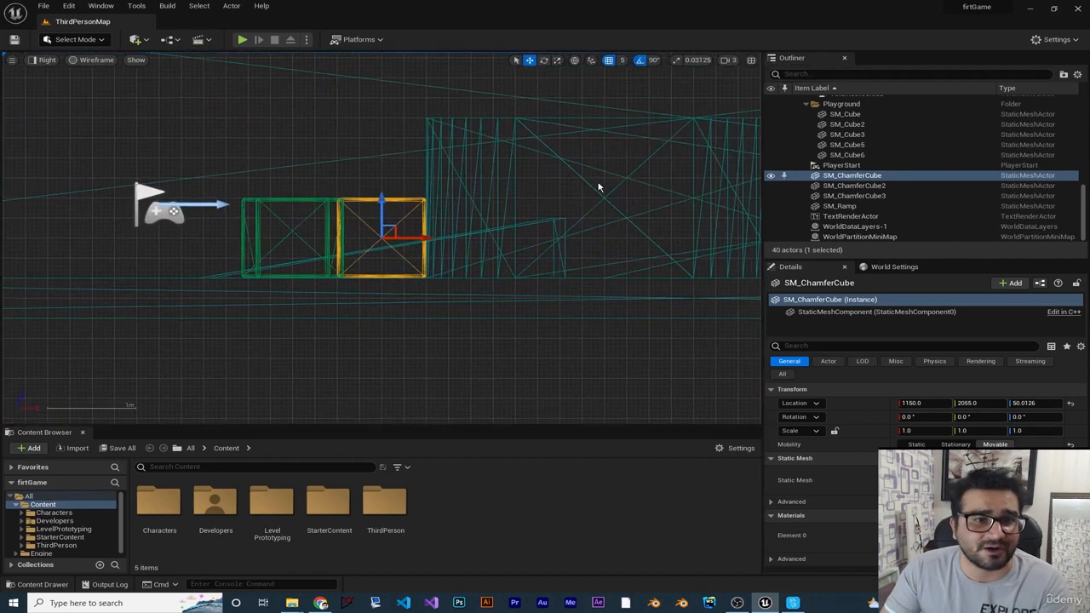
pyautogui.click(751, 61)
pyautogui.click(239, 334)
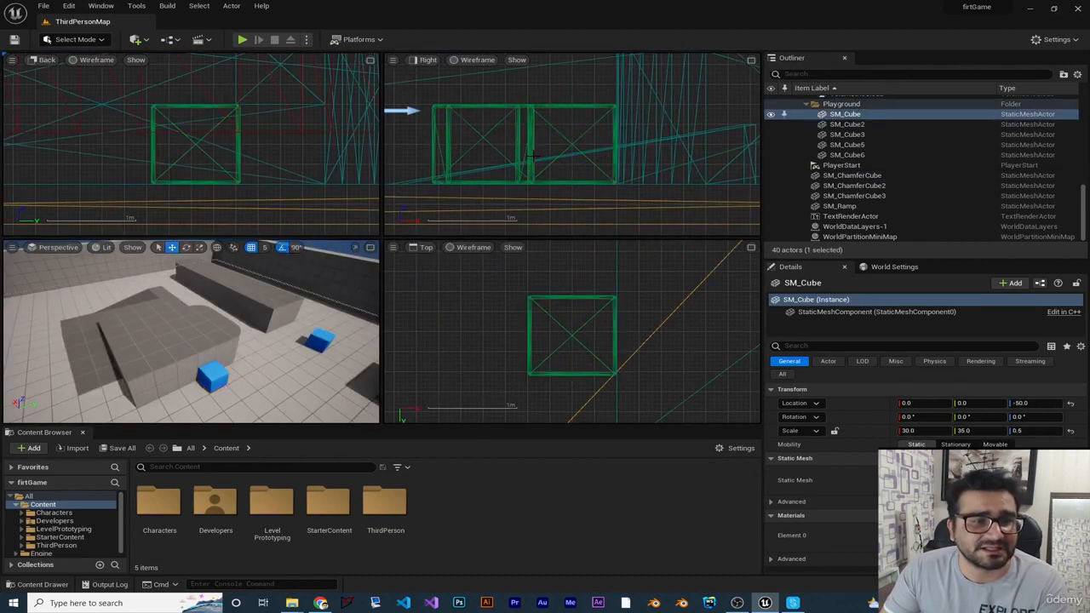
pyautogui.click(371, 247)
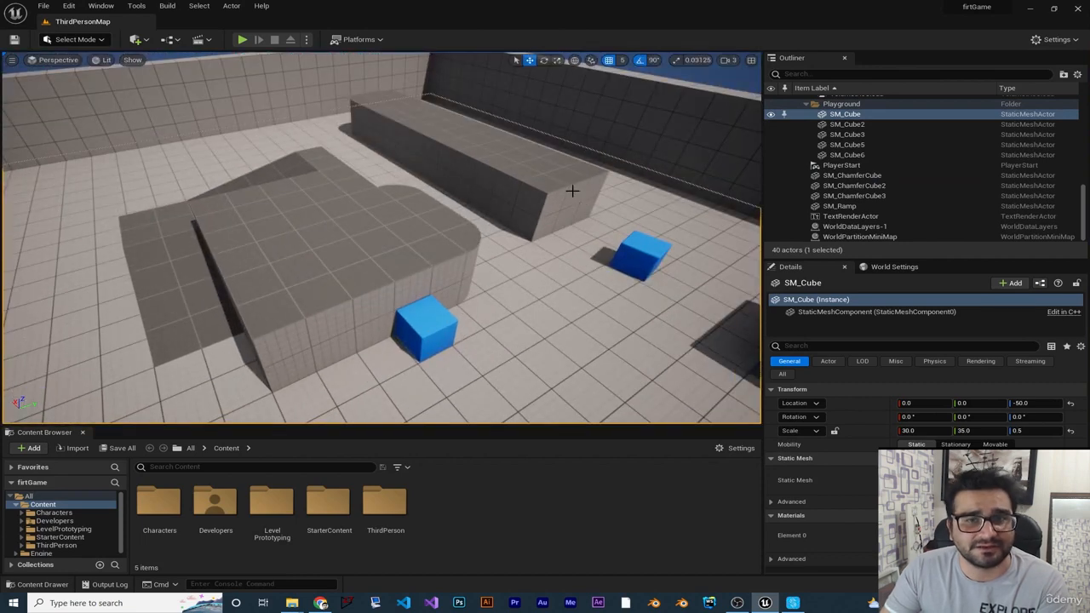
pyautogui.click(750, 60)
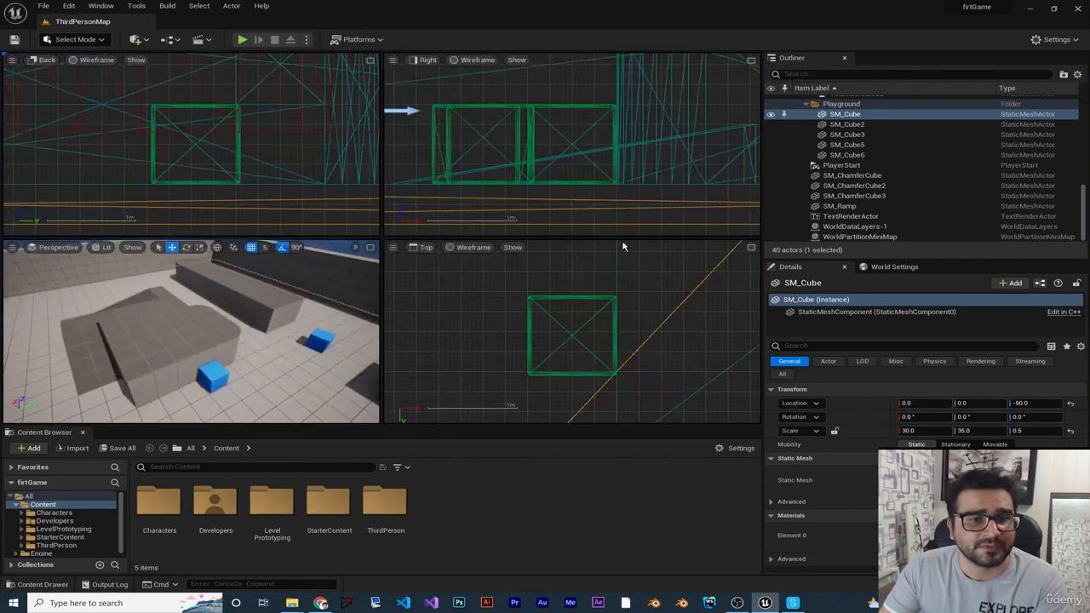
pyautogui.click(648, 290)
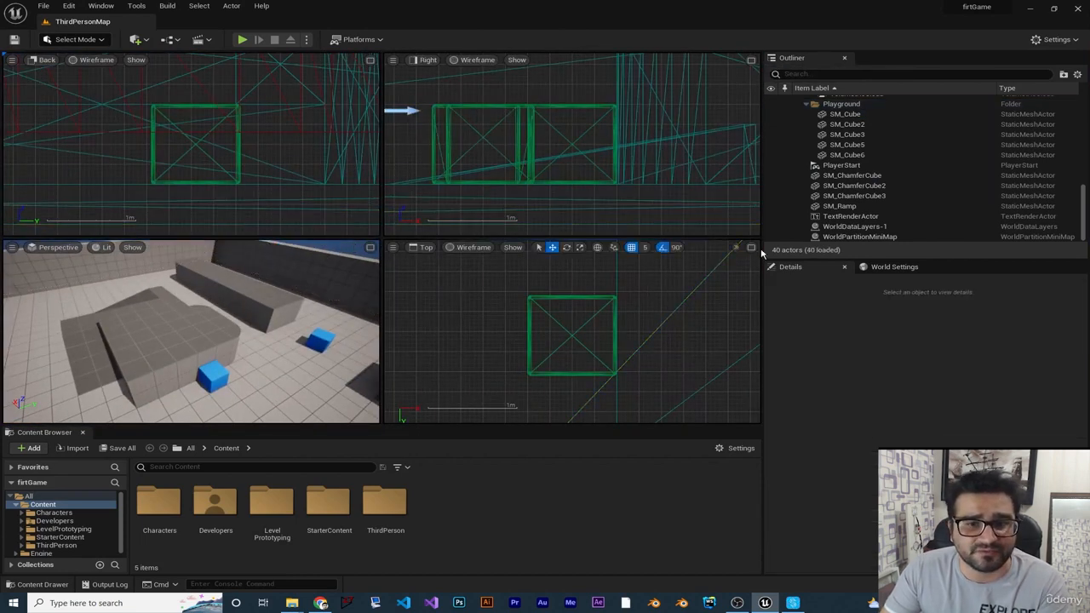
# Step: Maximize the Top view, select the blue cube and move it to Y 2050 and Z 0.0126
pyautogui.click(750, 248)
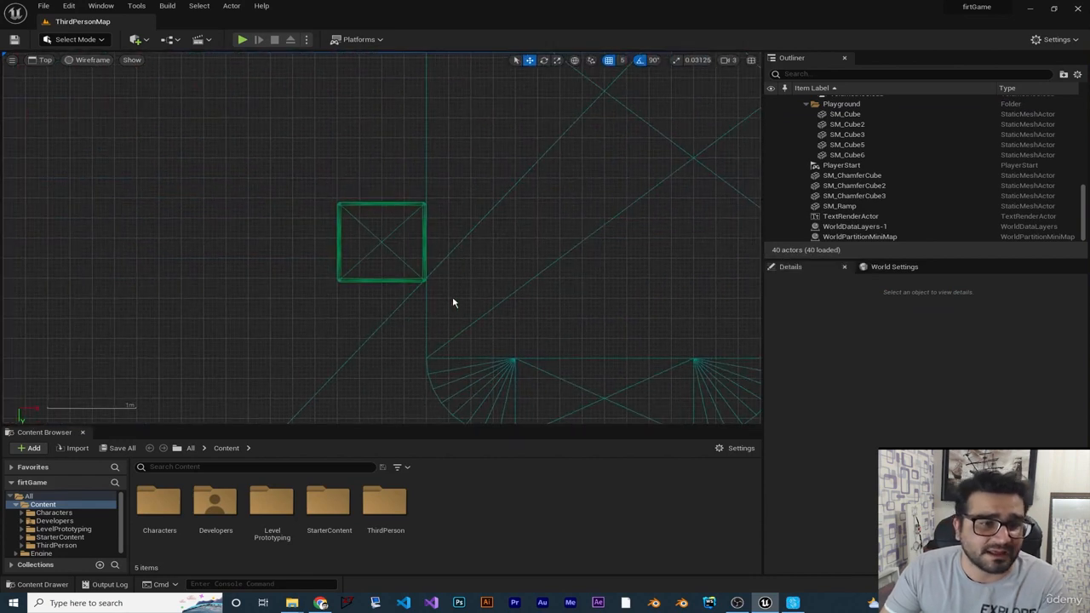
pyautogui.click(381, 242)
pyautogui.moveTo(425, 242); pyautogui.dragTo(423, 241)
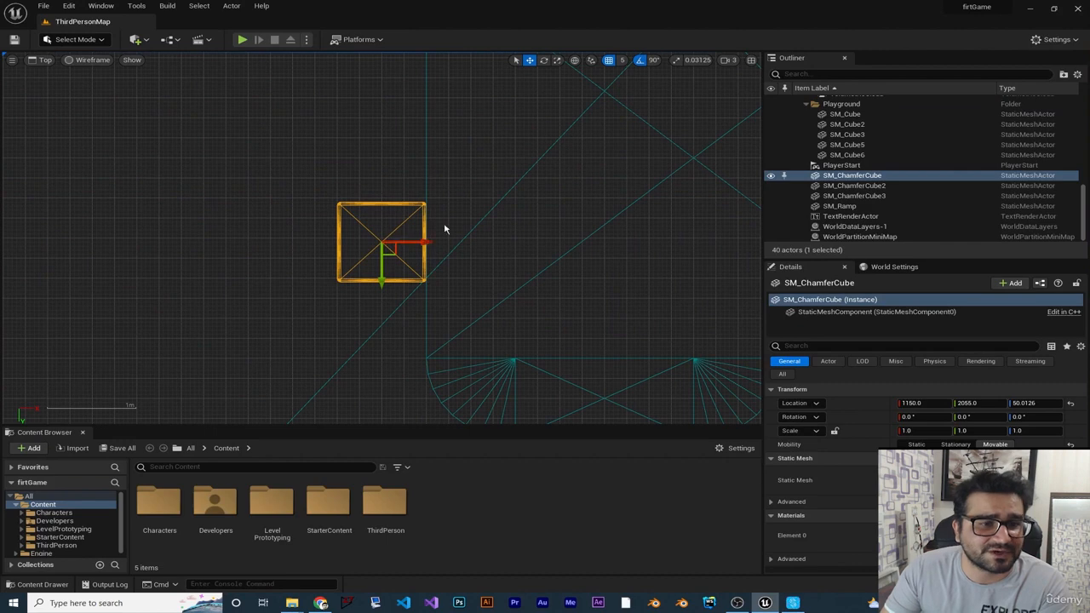
pyautogui.moveTo(394, 250); pyautogui.dragTo(518, 260, button='right')
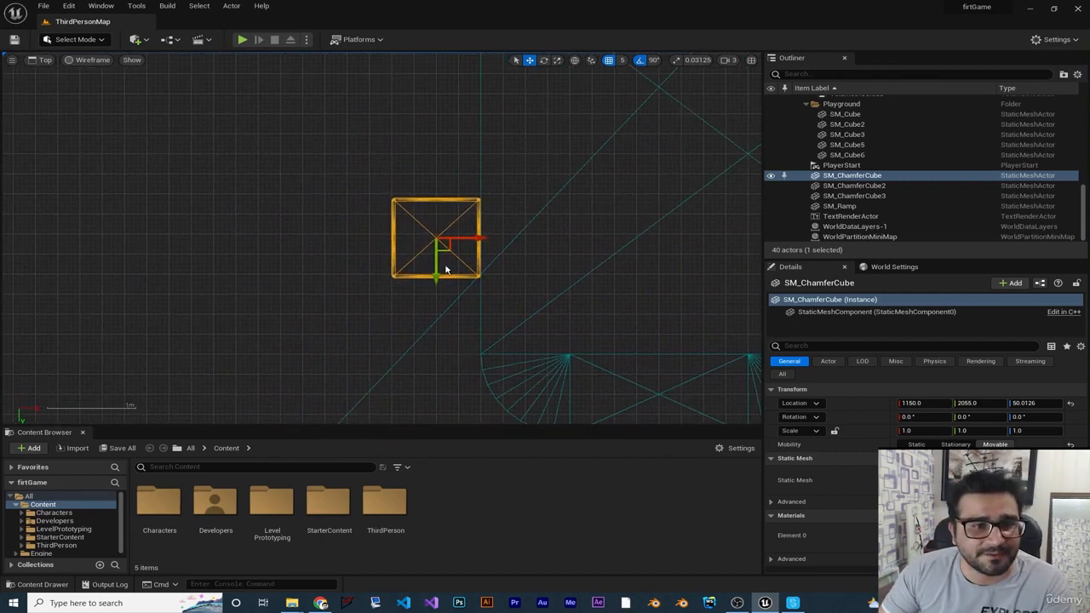
pyautogui.moveTo(445, 245)
pyautogui.mouseDown()
pyautogui.moveTo(410, 201)
pyautogui.moveTo(444, 242)
pyautogui.mouseUp()
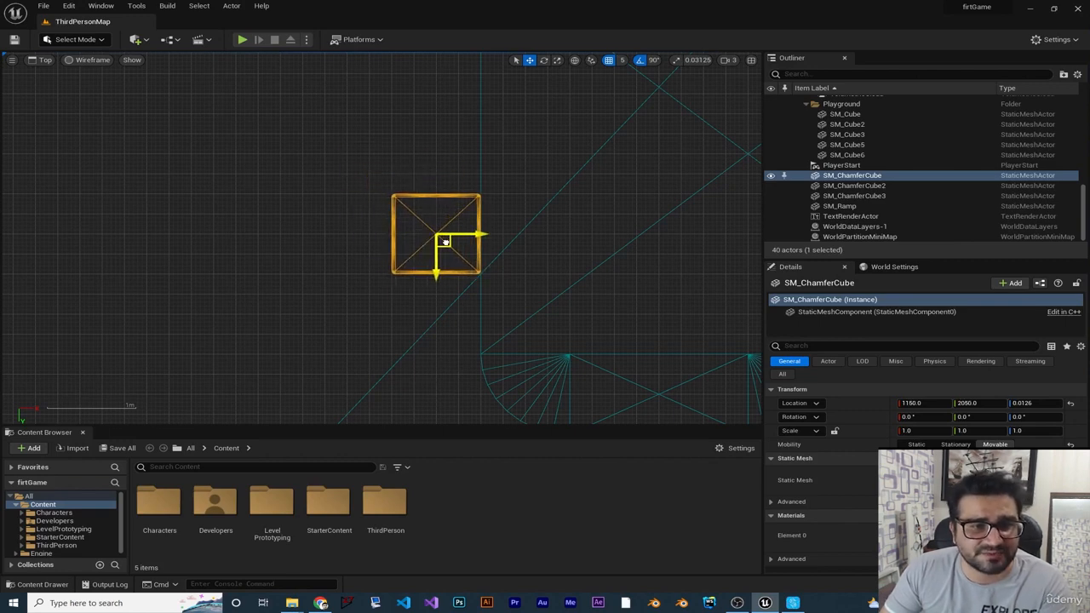
# Step: Restore the four views, maximize the Perspective view and fly down to ground level near the blue cube
pyautogui.click(751, 60)
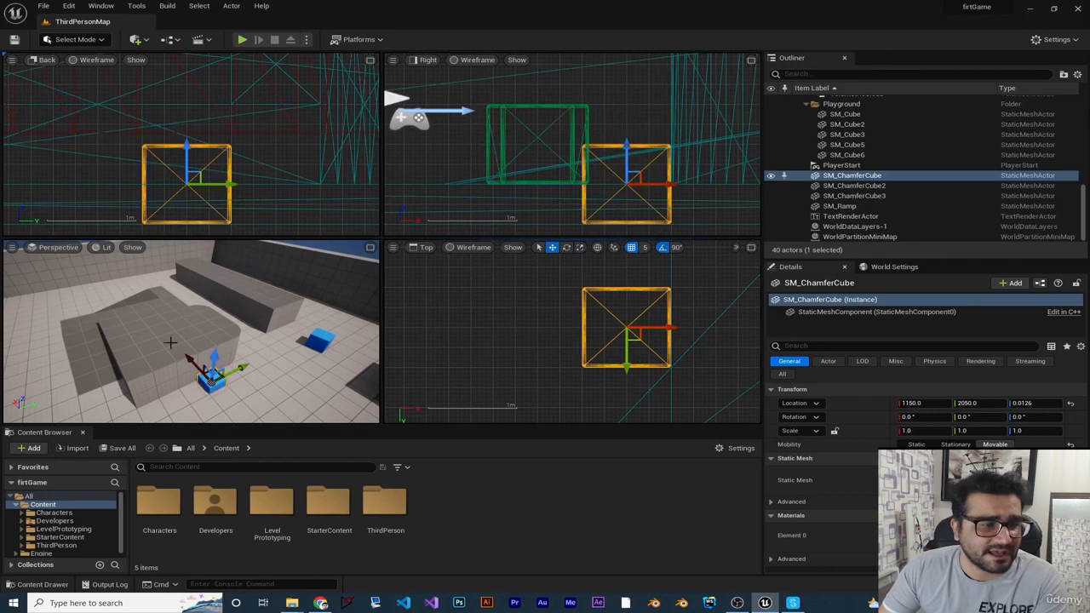
pyautogui.moveTo(356, 311); pyautogui.dragTo(363, 346, button='right')
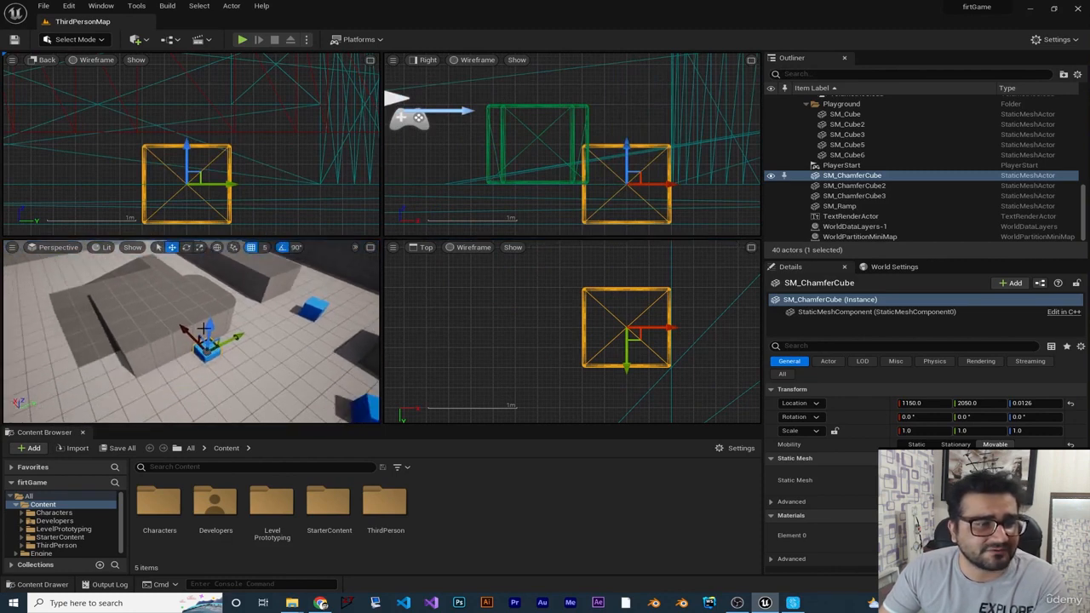
pyautogui.click(369, 249)
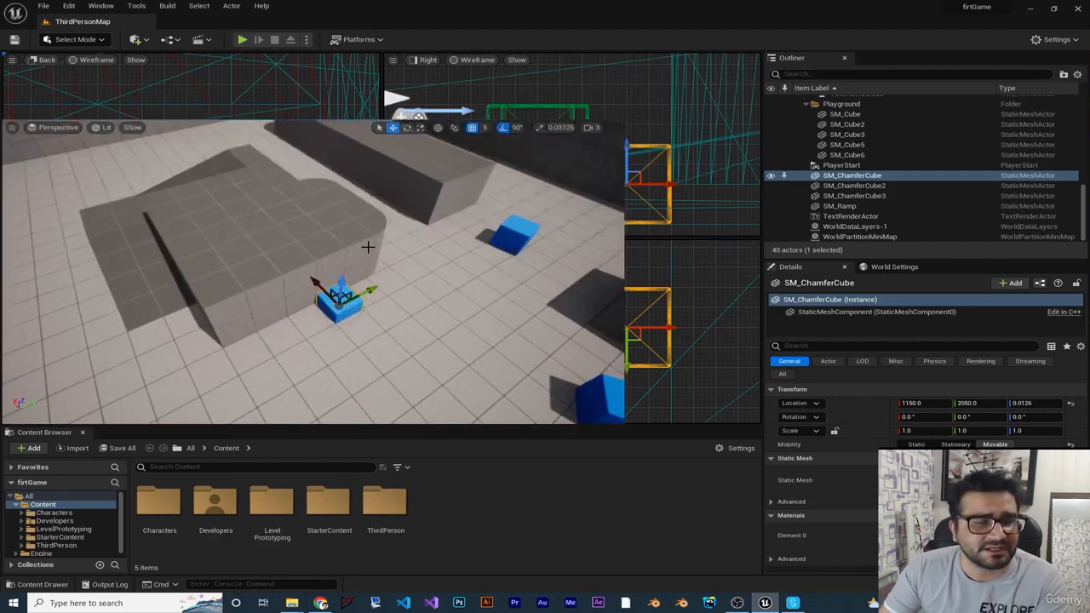
pyautogui.moveTo(540, 304)
pyautogui.mouseDown(button='right')
pyautogui.moveTo(554, 349)
pyautogui.moveTo(596, 345)
pyautogui.moveTo(596, 332)
pyautogui.moveTo(511, 333)
pyautogui.moveTo(452, 293)
pyautogui.moveTo(460, 277)
pyautogui.moveTo(535, 312)
pyautogui.mouseUp(button='right')
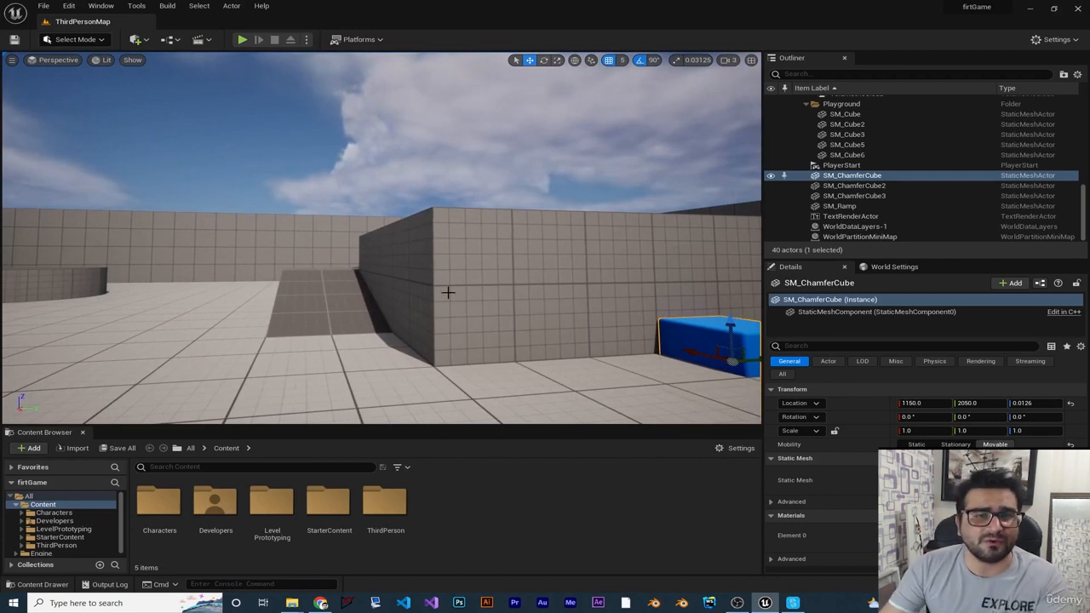